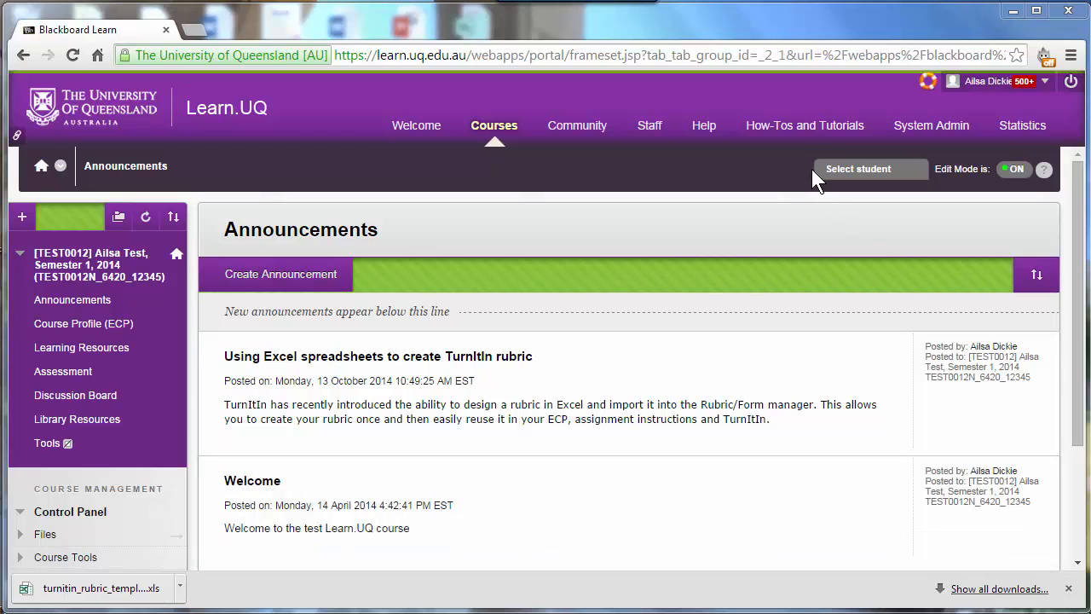
Step: Open the Turnitin page from the Tools A-Z Guide in How-Tos & Tutorials
{"action": "left_click", "coordinate": [793, 129]}
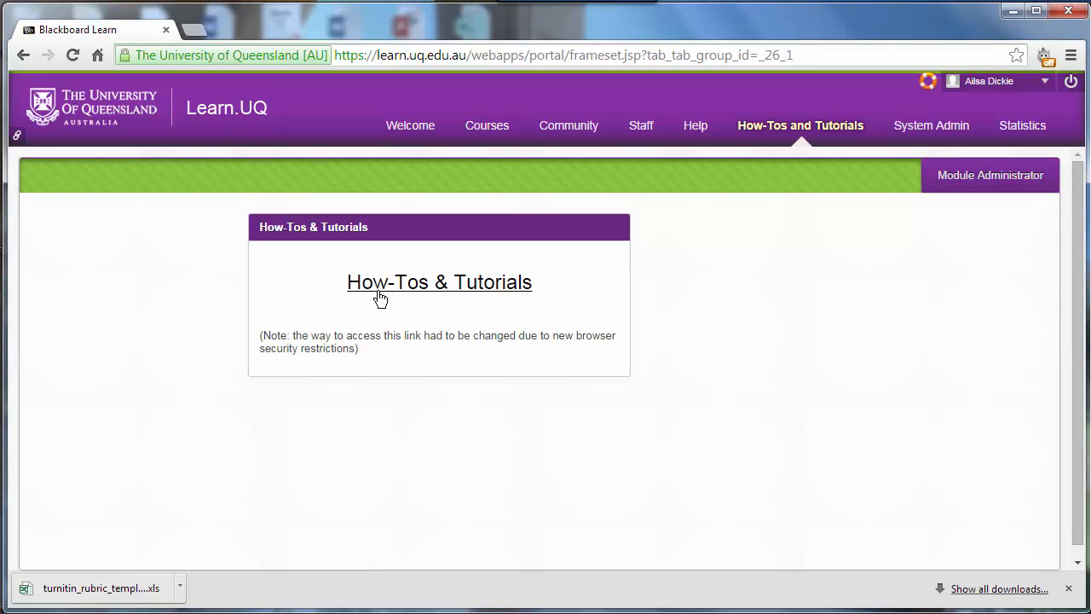
{"action": "left_click", "coordinate": [451, 290]}
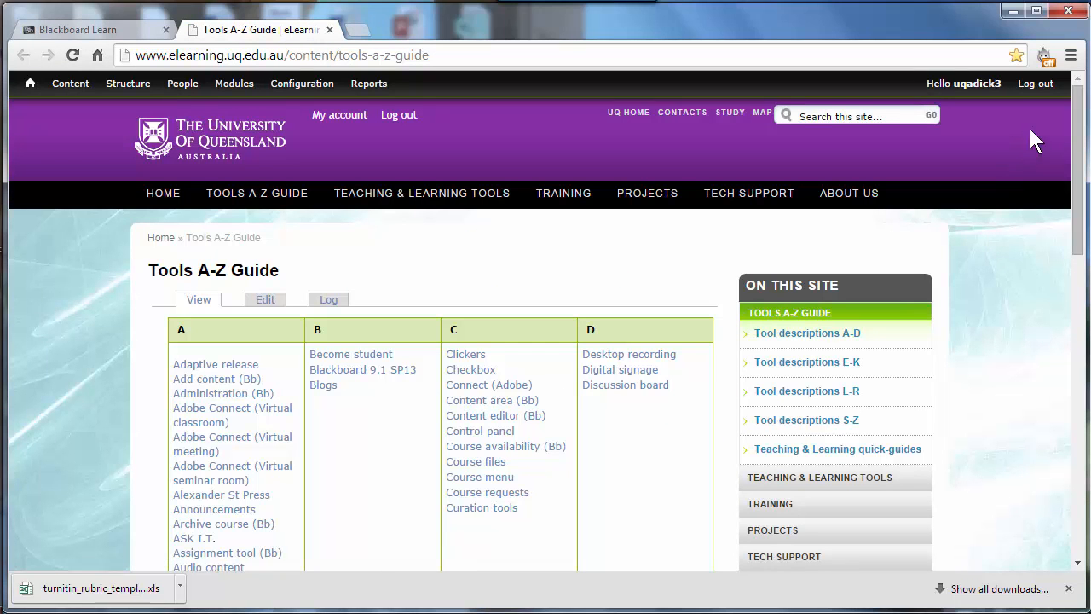
{"action": "left_click_drag", "start_coordinate": [1079, 149], "coordinate": [1088, 394]}
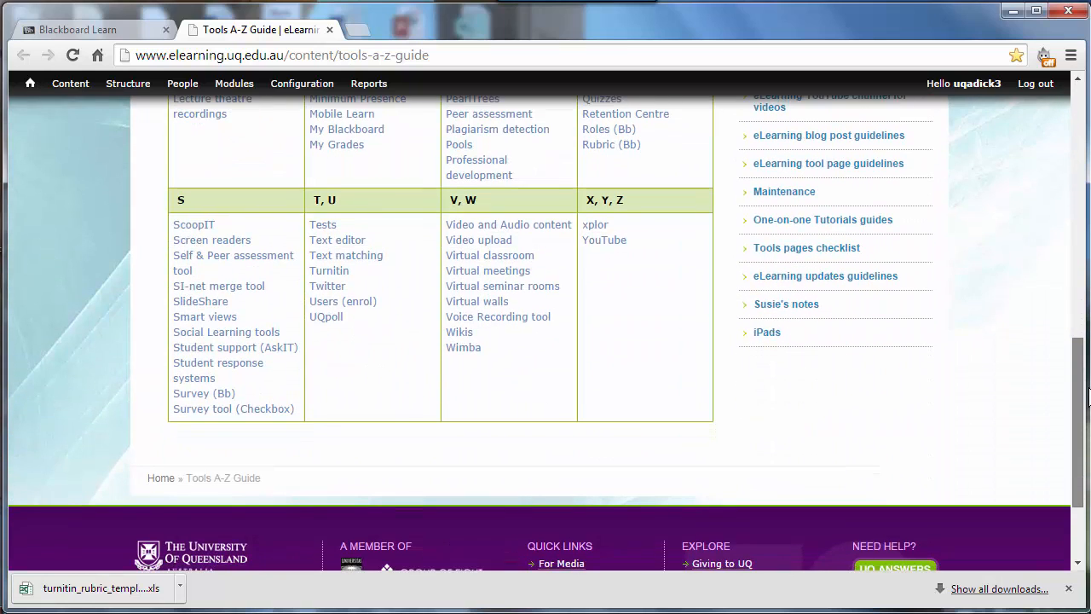
{"action": "left_click", "coordinate": [339, 273]}
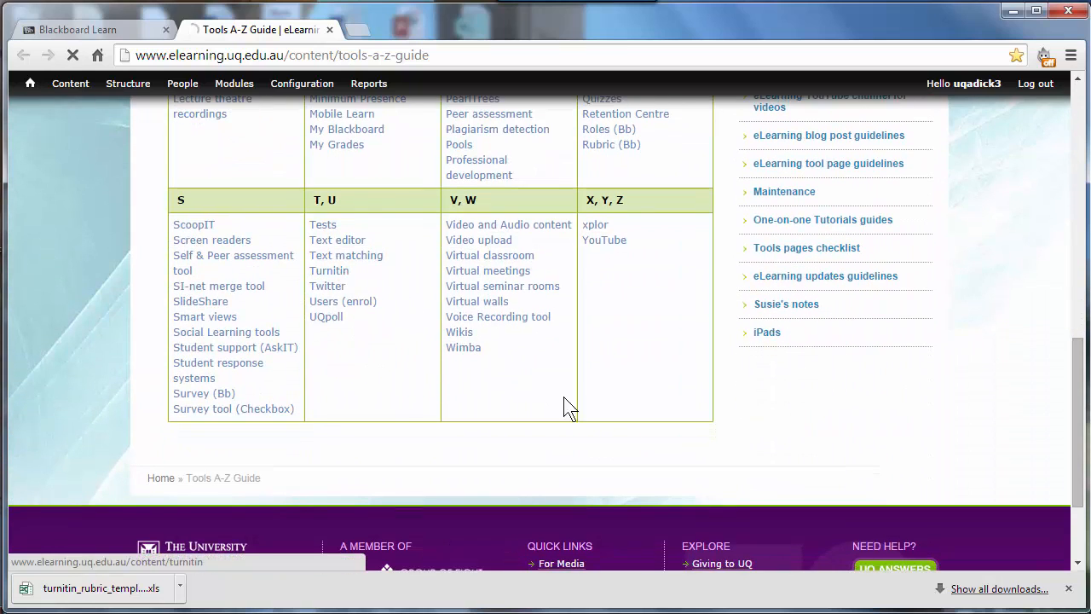
Step: Download the TurnItIn rubric template for a Standard rubric from the Rubrics instructions and open it in Excel
{"action": "scroll", "coordinate": [648, 405], "scroll_direction": "down", "scroll_amount": 3}
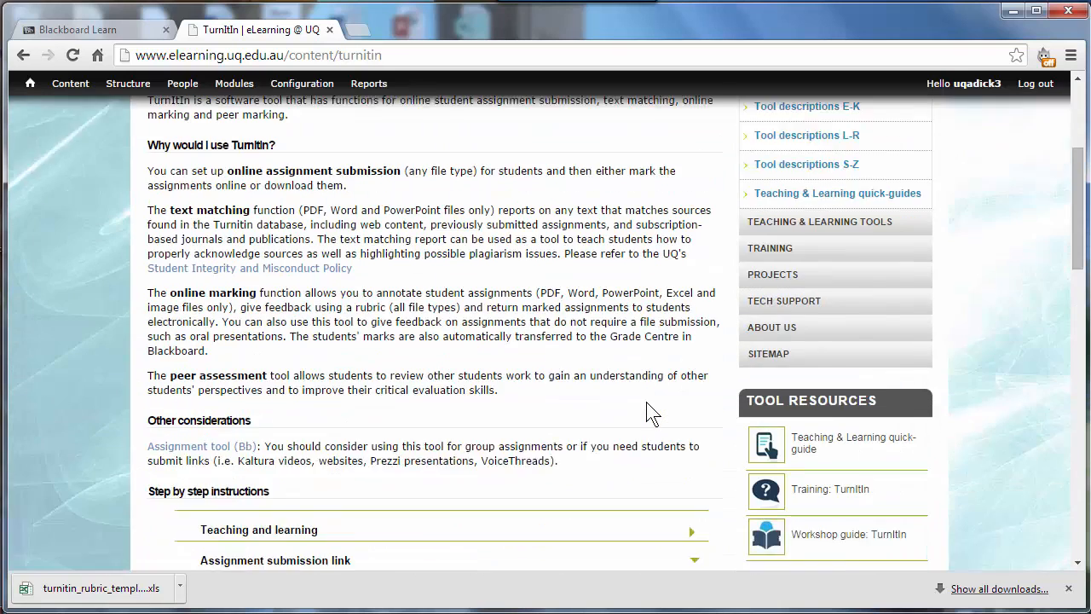
{"action": "scroll", "coordinate": [648, 413], "scroll_direction": "down", "scroll_amount": 3}
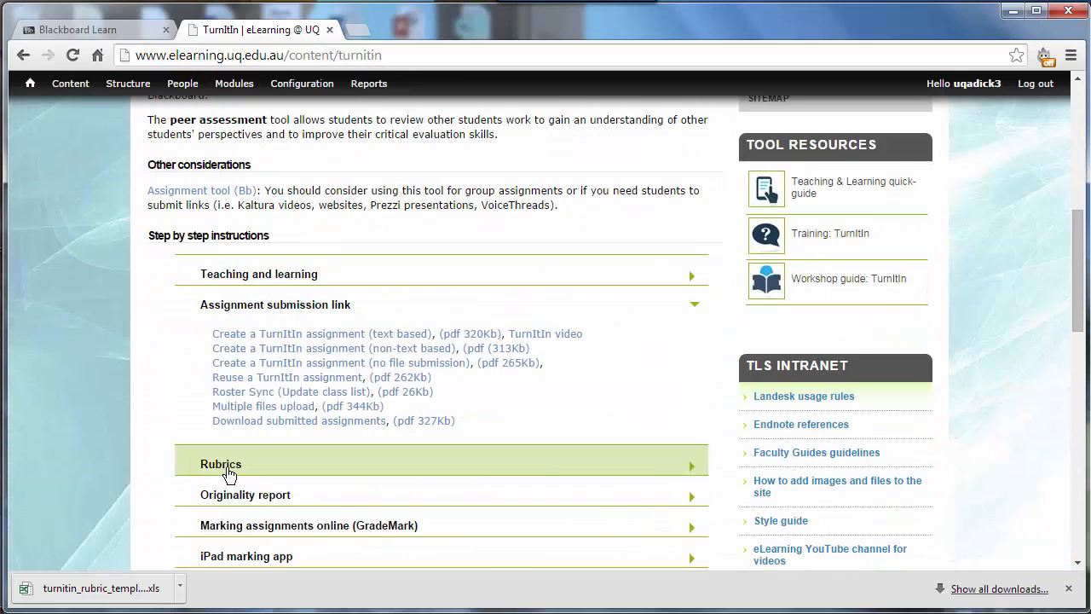
{"action": "left_click", "coordinate": [228, 475]}
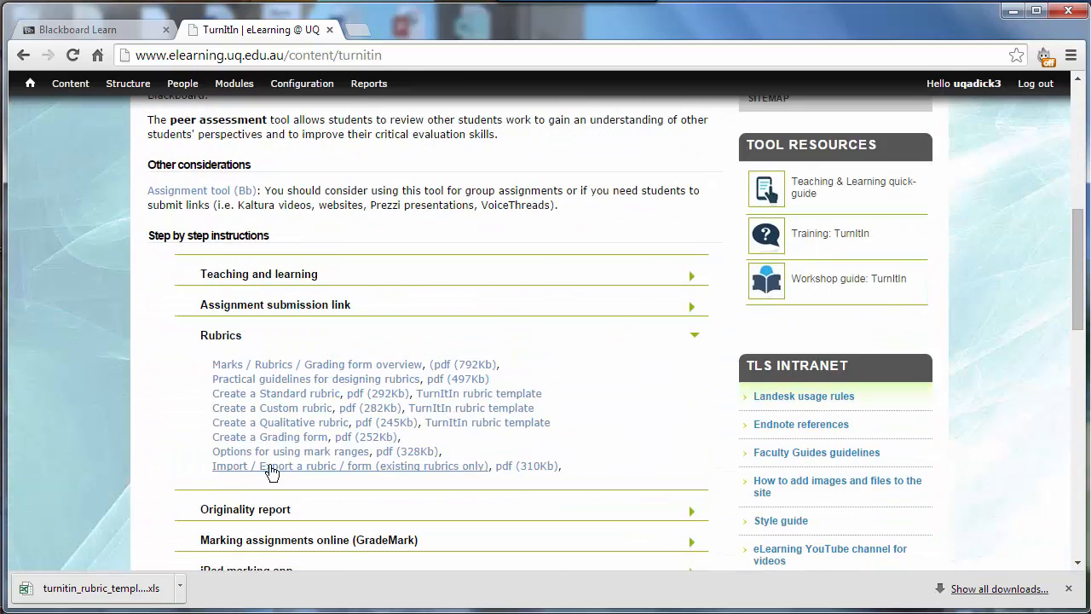
{"action": "left_click", "coordinate": [475, 401]}
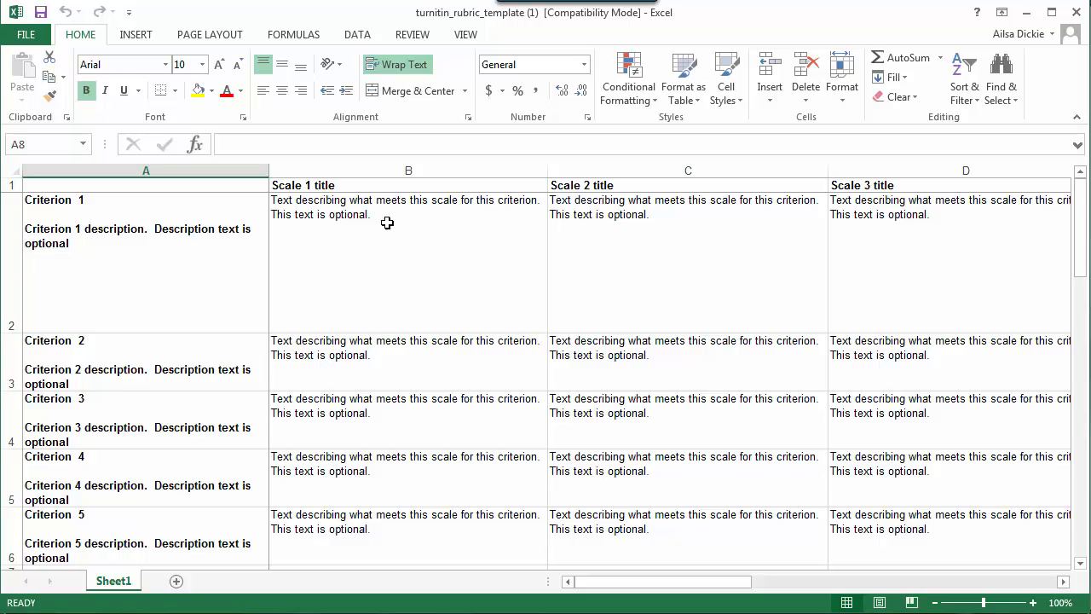
Step: Replace the Scale 1 title in cell B1 with "High Distinction"
{"action": "left_click", "coordinate": [324, 185]}
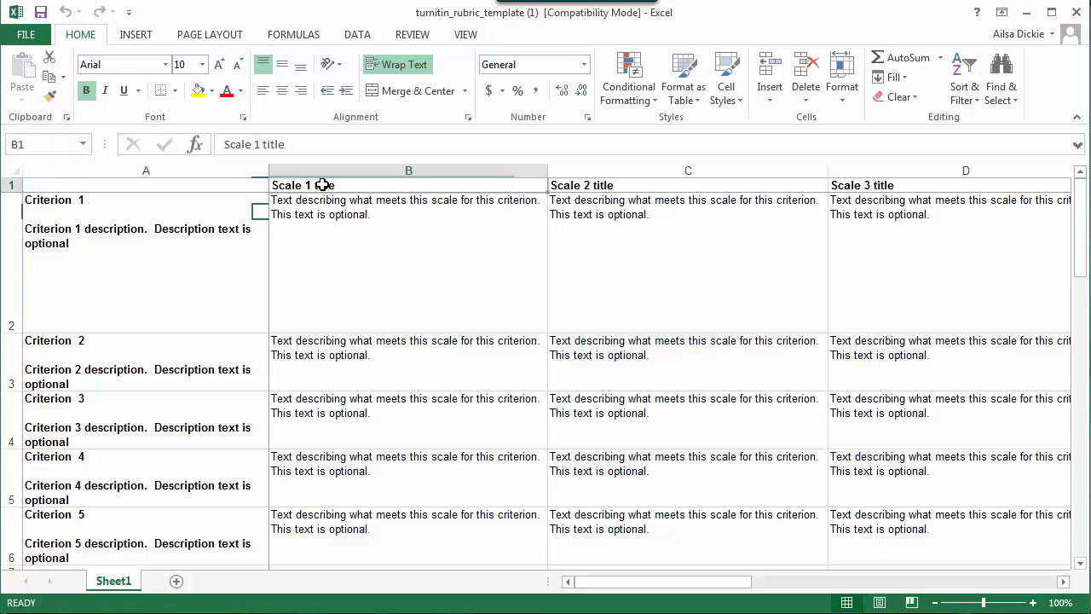
{"action": "type", "text": "Hig"}
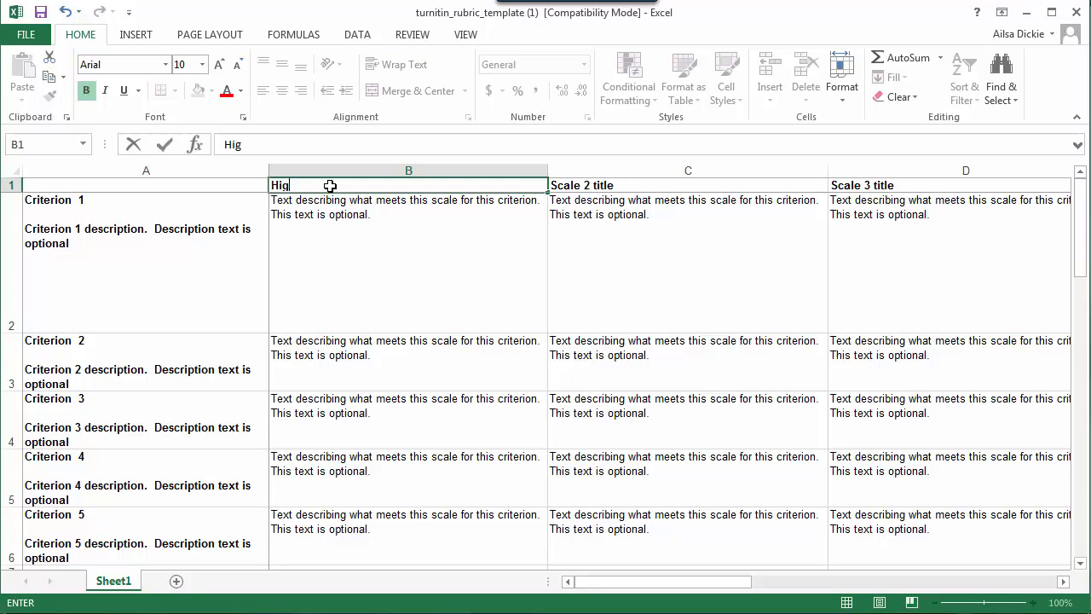
{"action": "type", "text": "h Distinction"}
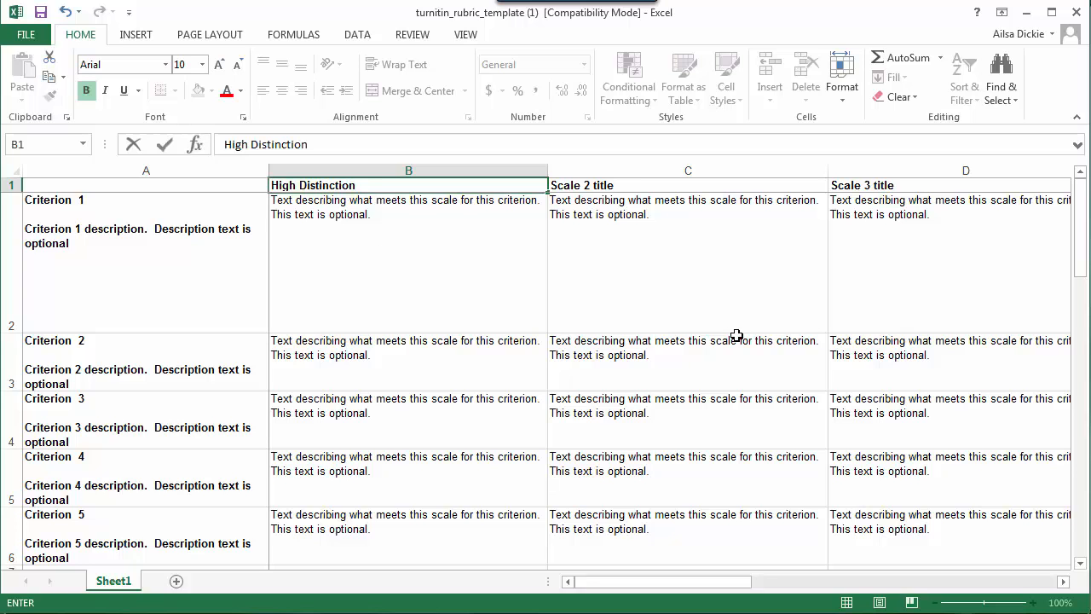
Step: Copy the Scale 5 column F and paste it into columns G and H to add two more scales
{"action": "left_click_drag", "start_coordinate": [653, 583], "coordinate": [745, 589]}
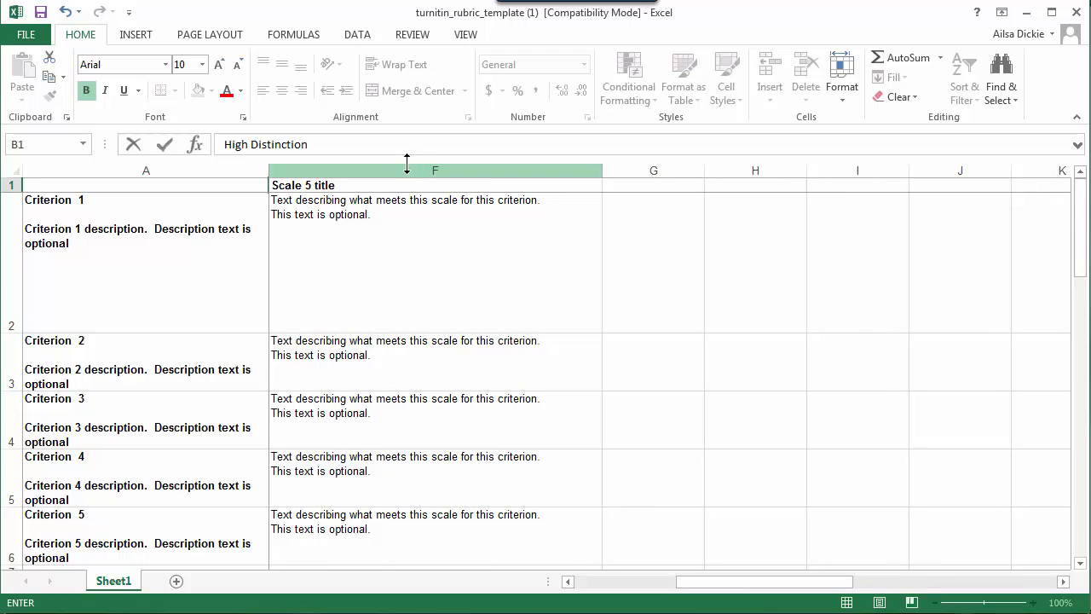
{"action": "left_click", "coordinate": [408, 167]}
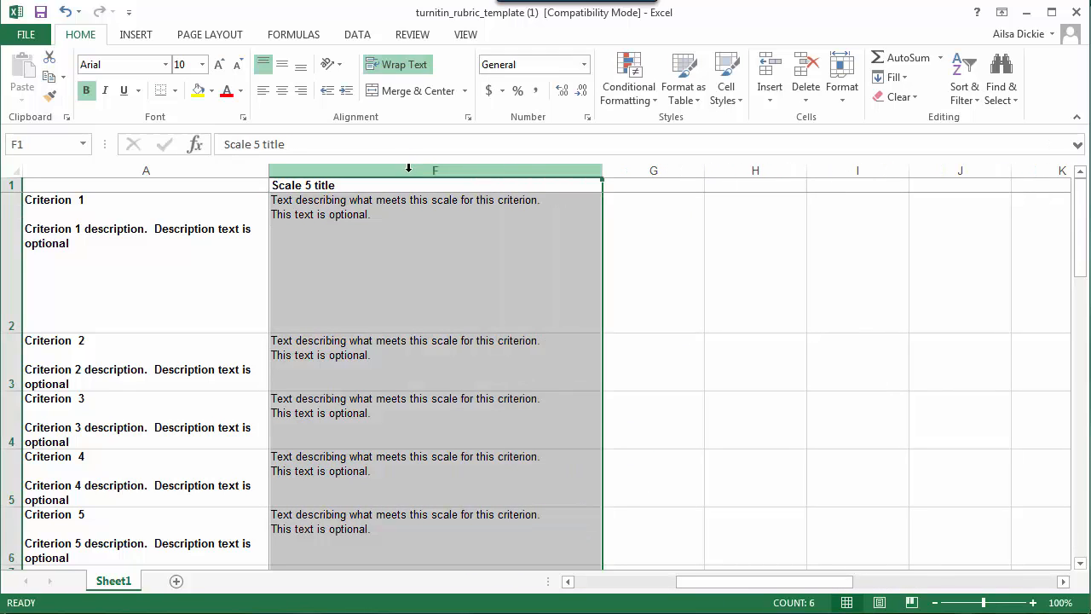
{"action": "right_click", "coordinate": [409, 171]}
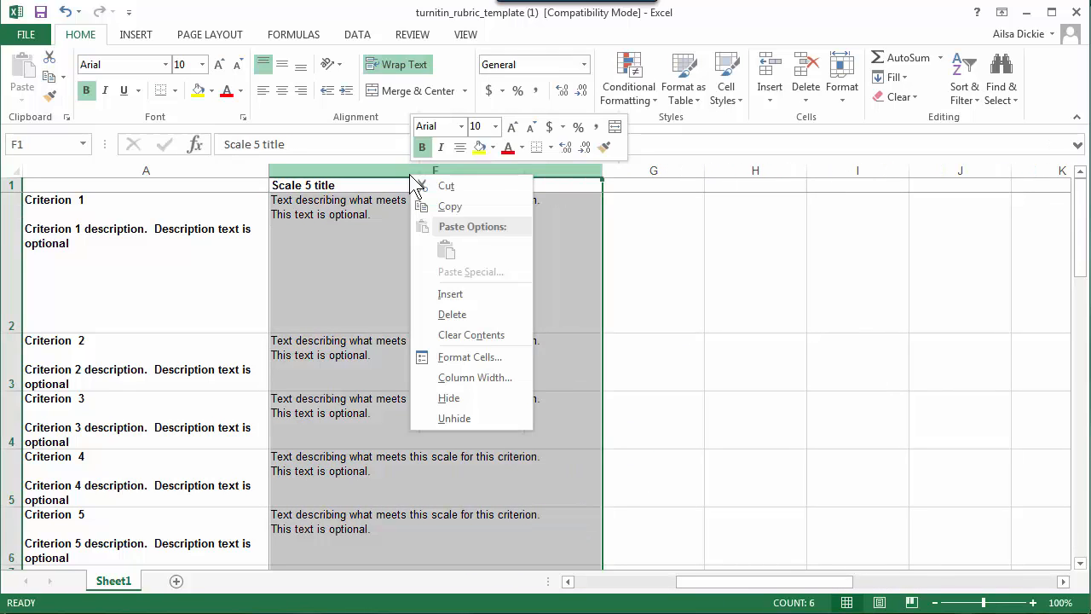
{"action": "left_click", "coordinate": [446, 208]}
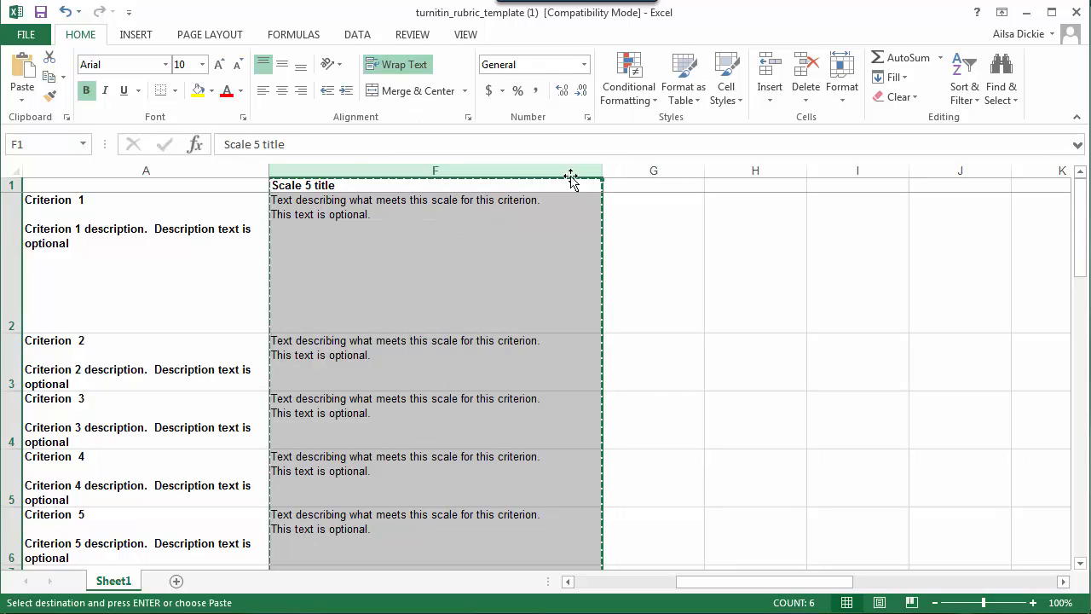
{"action": "left_click", "coordinate": [659, 168]}
{"action": "right_click", "coordinate": [657, 168]}
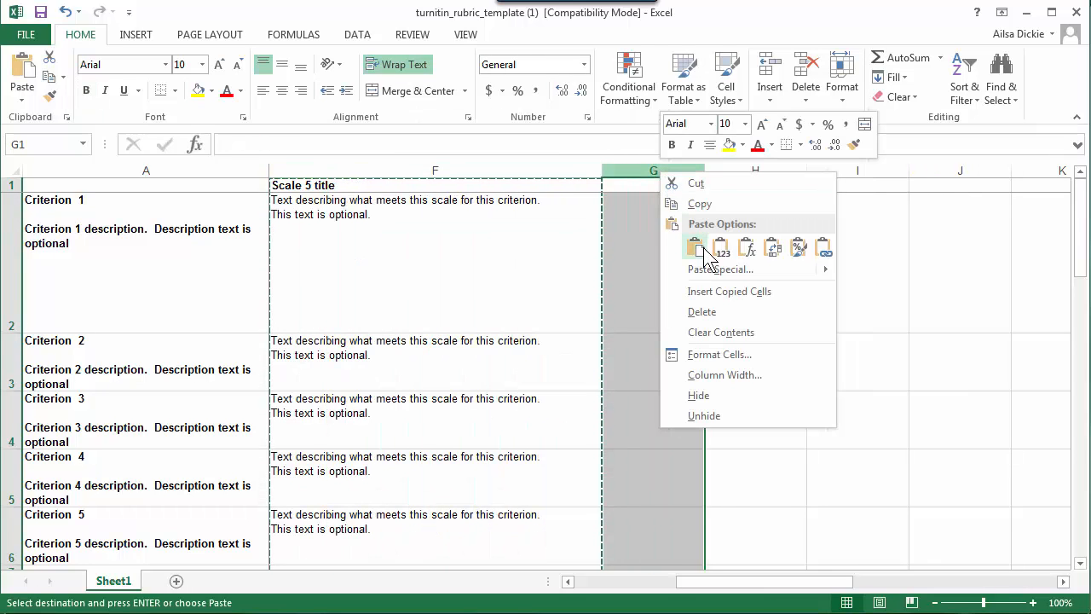
{"action": "left_click", "coordinate": [697, 249]}
{"action": "right_click", "coordinate": [960, 173]}
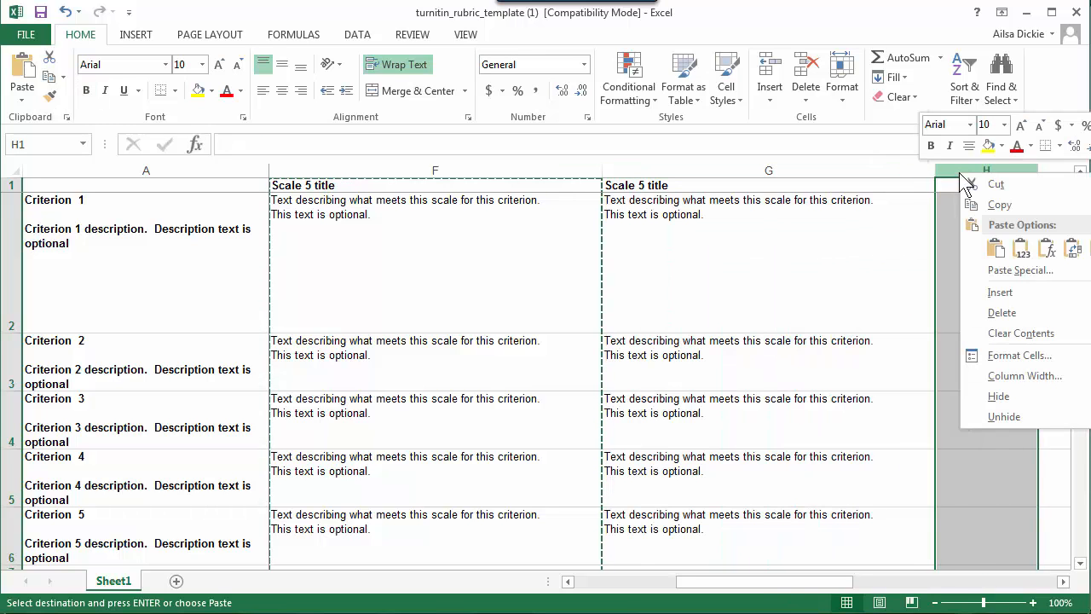
{"action": "left_click", "coordinate": [996, 248]}
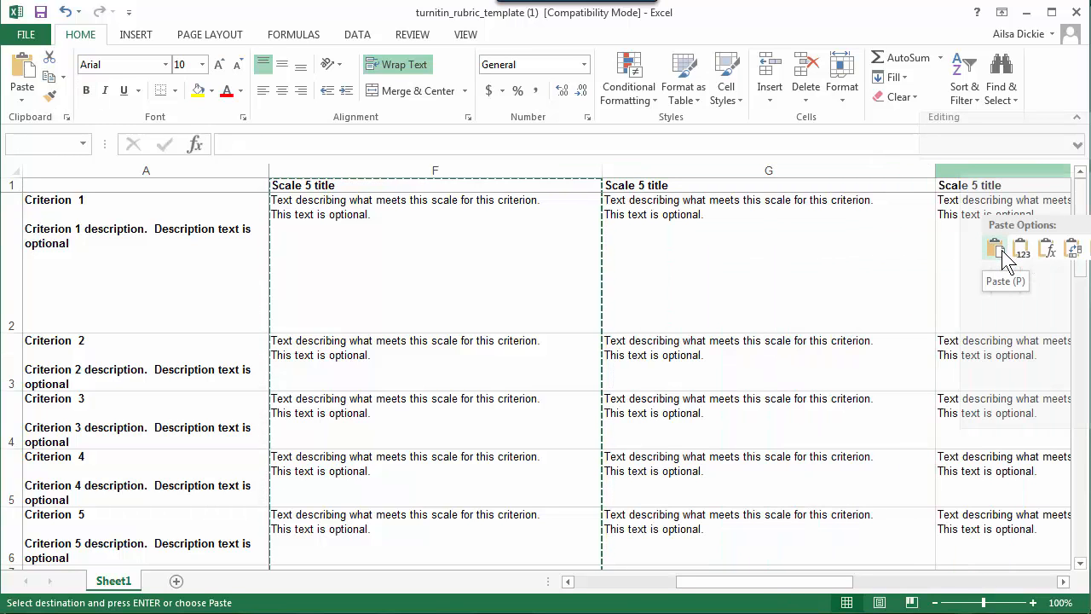
{"action": "left_click", "coordinate": [1002, 257]}
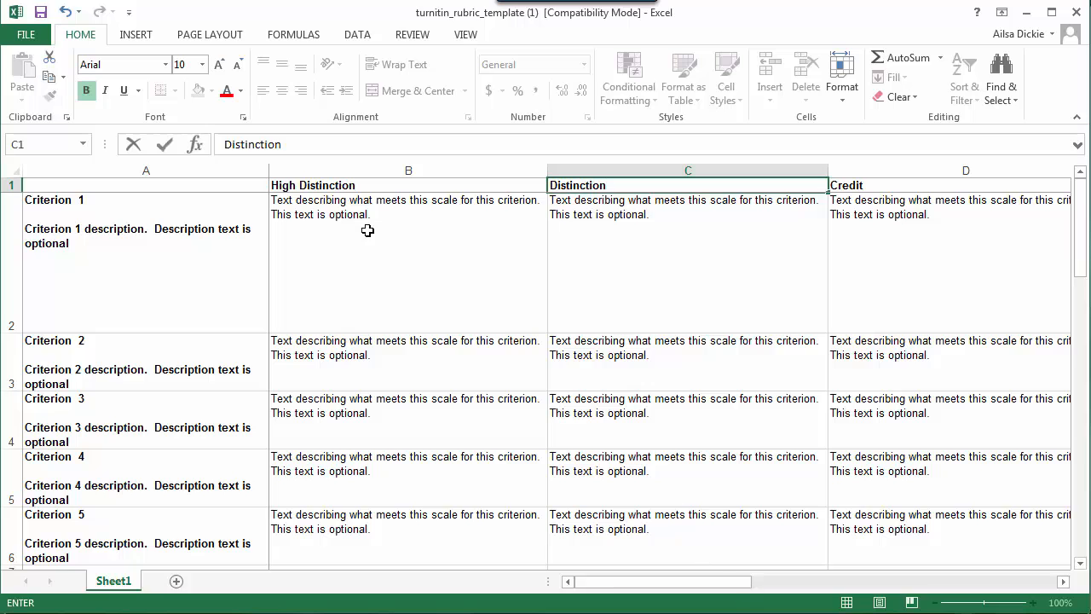
Step: Replace the "Criterion 1" title in cell A2 with "Introduction", leaving the description below it
{"action": "left_click", "coordinate": [61, 202]}
{"action": "double_click", "coordinate": [86, 199]}
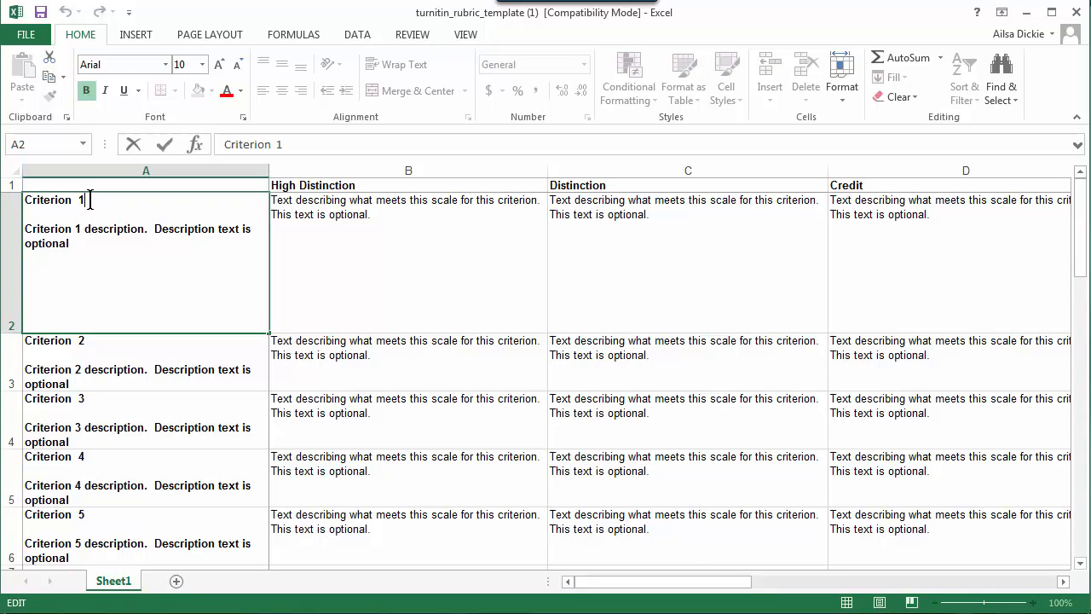
{"action": "left_click_drag", "start_coordinate": [90, 199], "coordinate": [26, 202]}
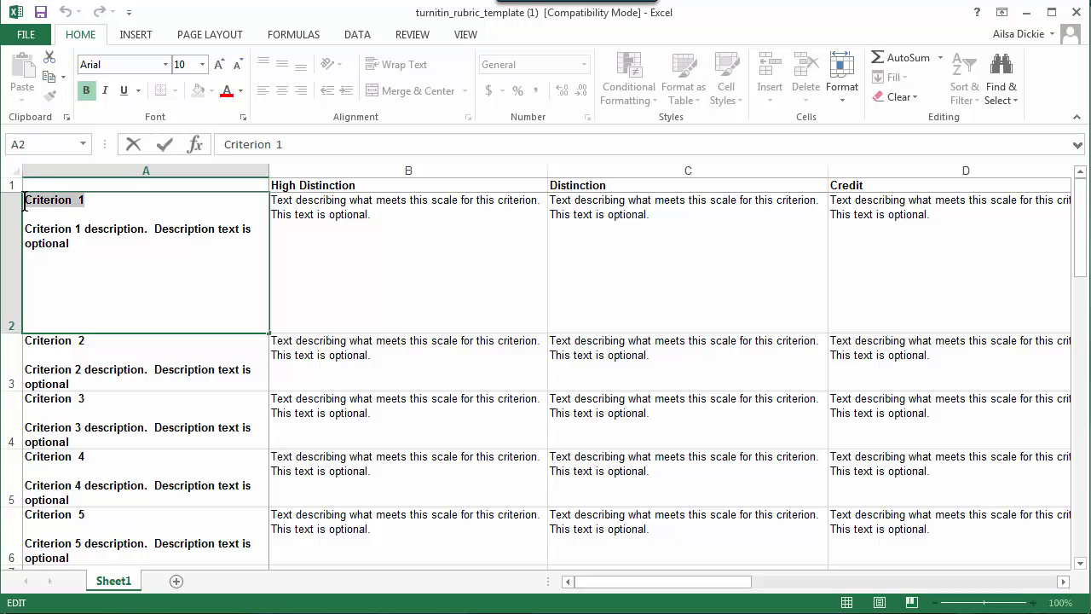
{"action": "type", "text": "In"}
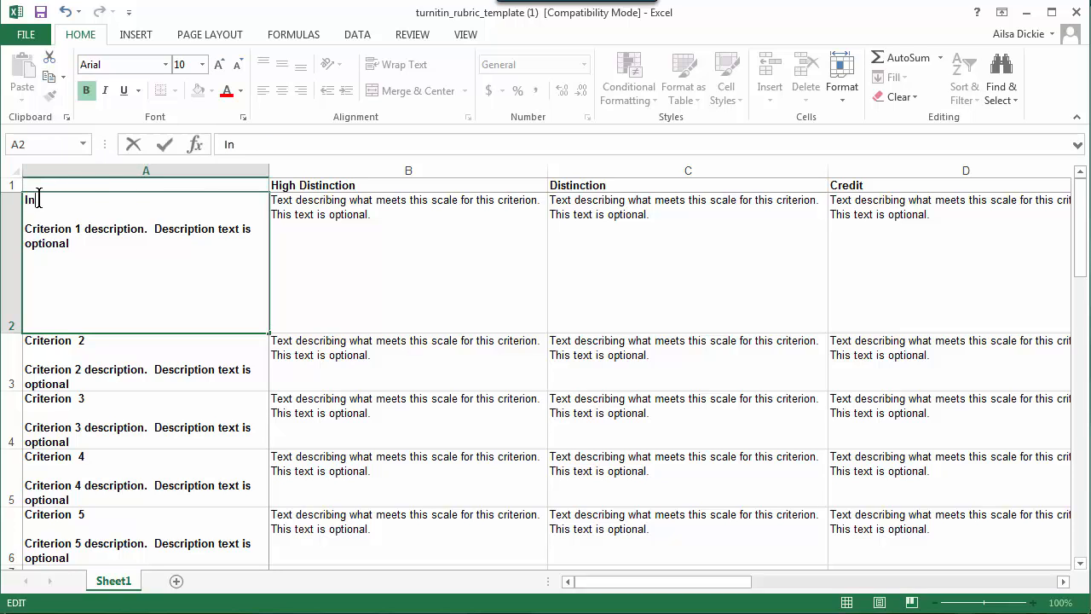
{"action": "type", "text": "troduction"}
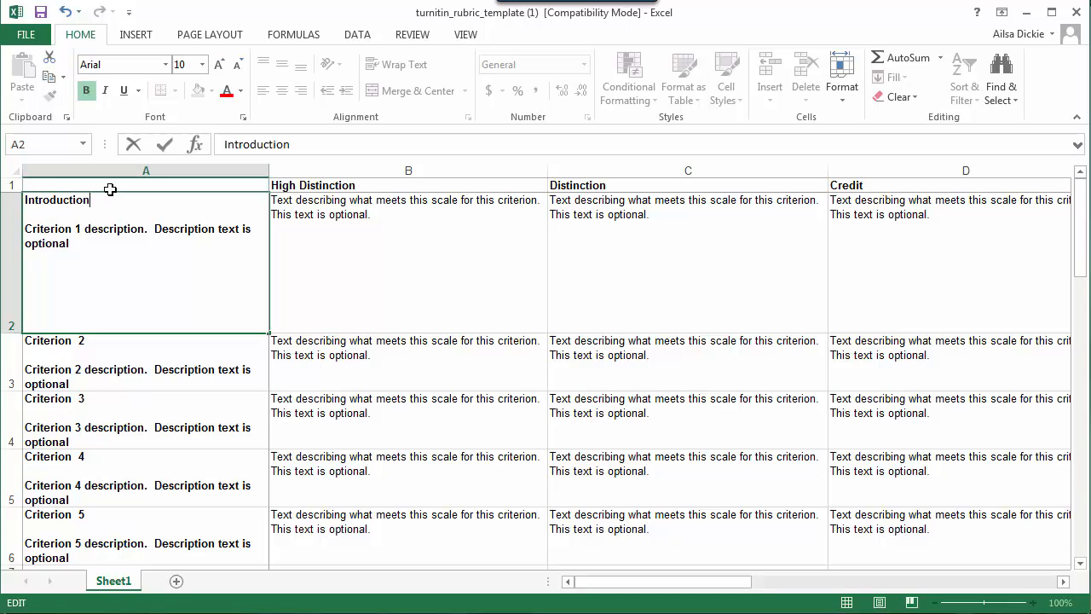
Step: Delete the optional Criterion 1 description text beneath the Introduction title in cell A2
{"action": "left_click_drag", "start_coordinate": [90, 204], "coordinate": [26, 202]}
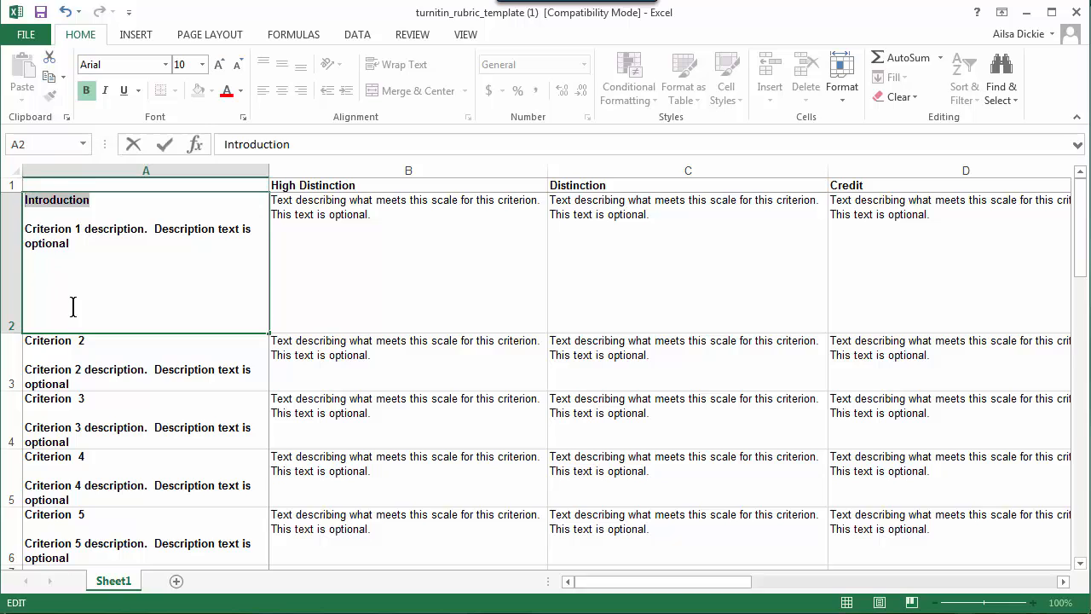
{"action": "left_click_drag", "start_coordinate": [75, 244], "coordinate": [26, 231]}
{"action": "key", "text": "Delete"}
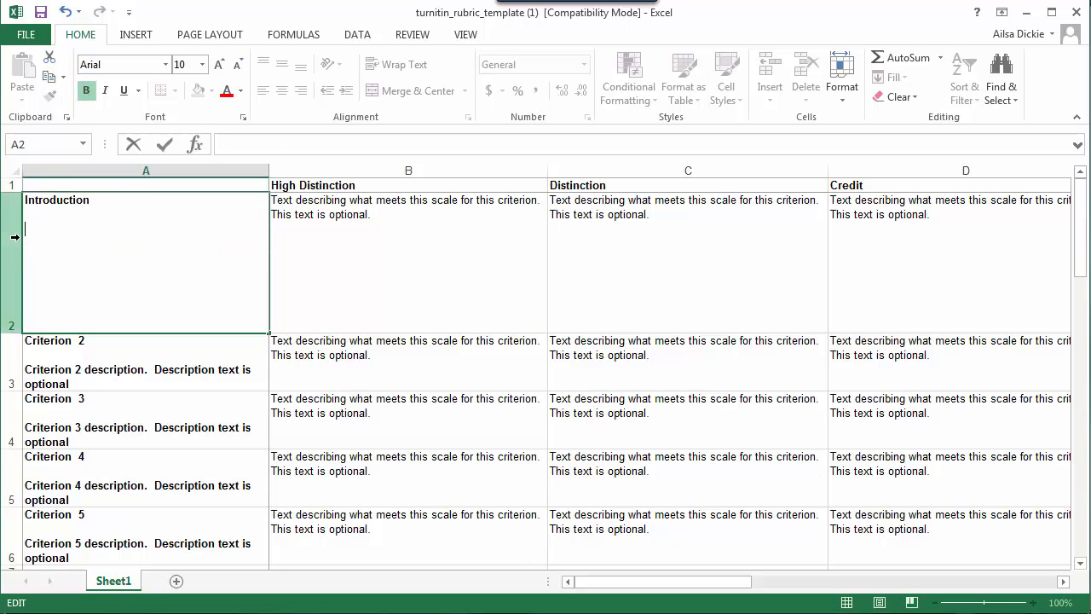
Step: Replace the Criterion 2 description text in cell A3 with "Analysis and agrument"
{"action": "left_click", "coordinate": [49, 342]}
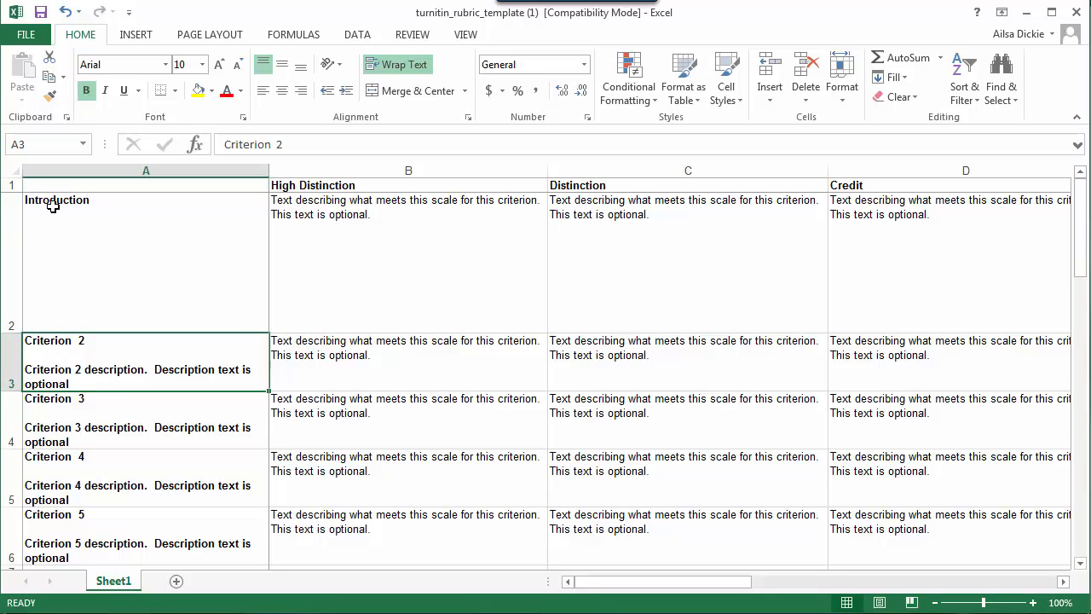
{"action": "double_click", "coordinate": [73, 384]}
{"action": "left_click_drag", "start_coordinate": [72, 384], "coordinate": [15, 364]}
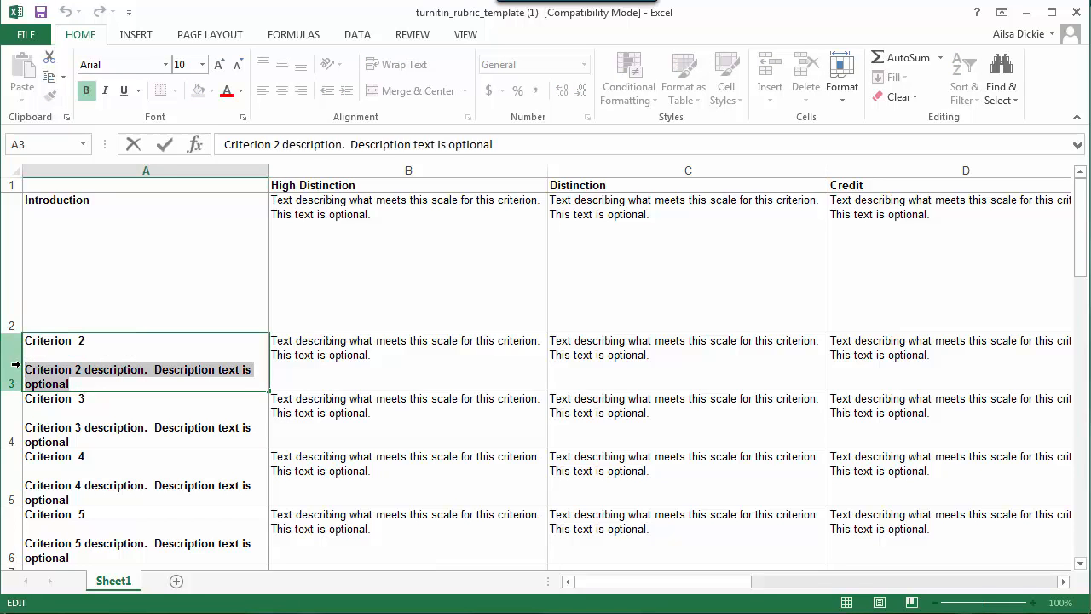
{"action": "type", "text": "Anal"}
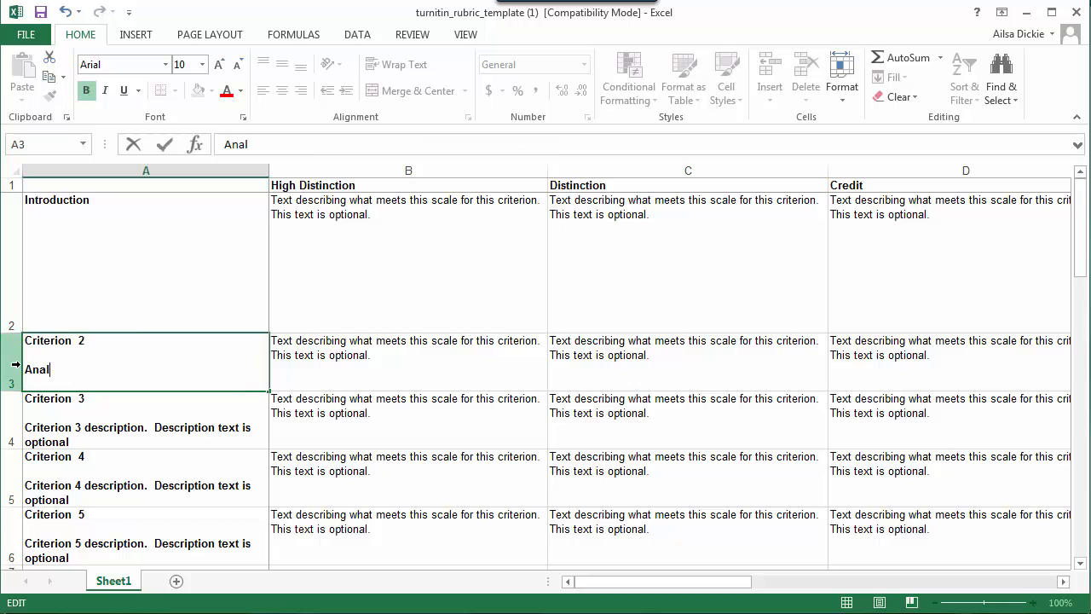
{"action": "type", "text": "ysis and agru"}
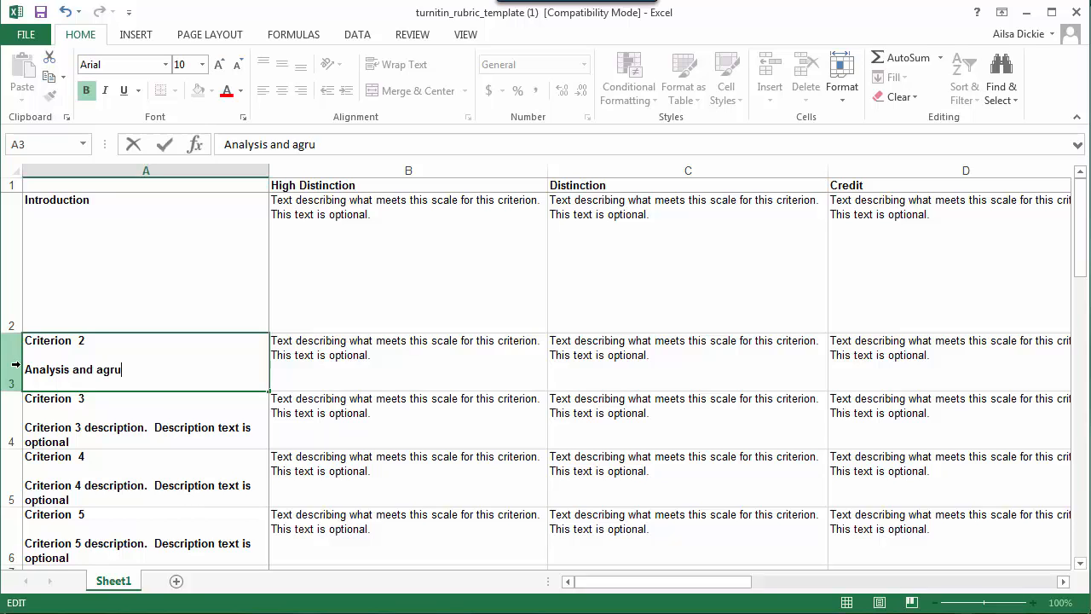
{"action": "type", "text": "ment"}
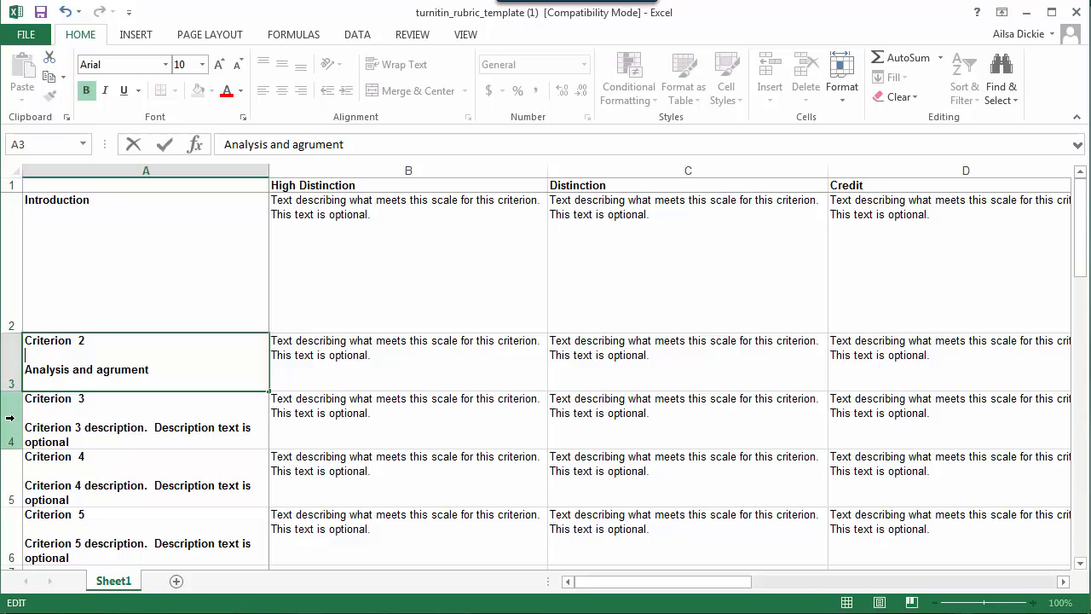
Step: Delete rows 4 to 21, removing criteria 3, 4 and 5 from the rubric
{"action": "left_click_drag", "start_coordinate": [10, 418], "coordinate": [16, 282]}
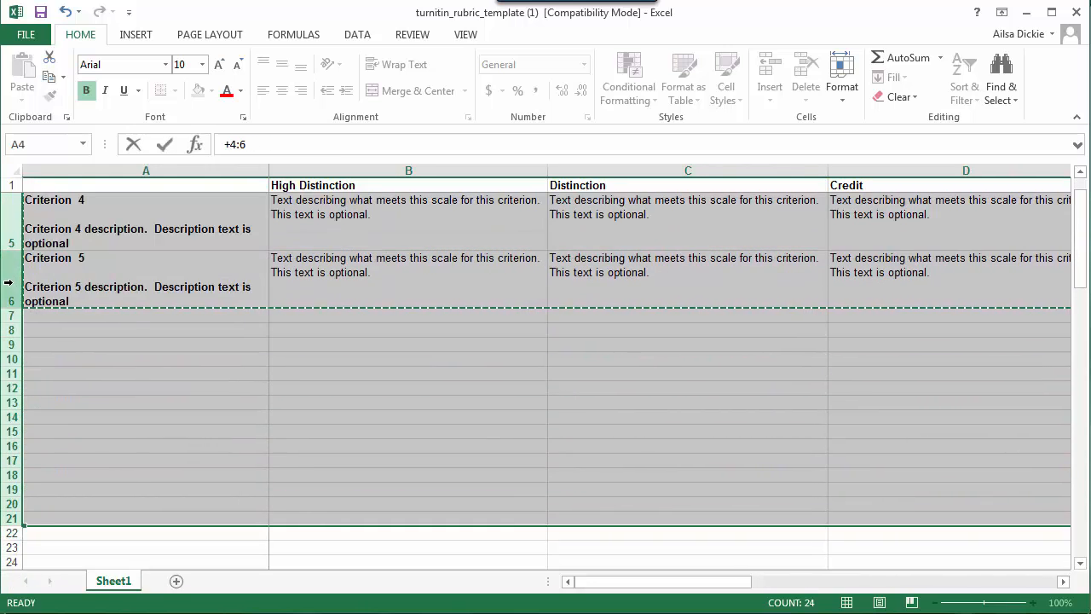
{"action": "right_click", "coordinate": [16, 282]}
{"action": "left_click", "coordinate": [51, 423]}
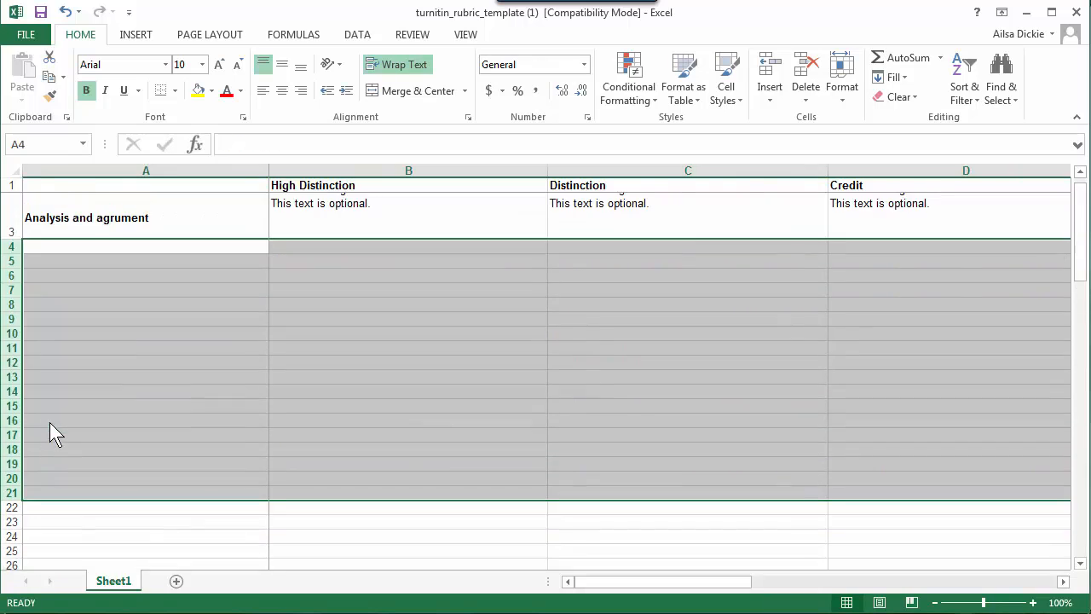
{"action": "scroll", "coordinate": [215, 433], "scroll_direction": "up", "scroll_amount": 2}
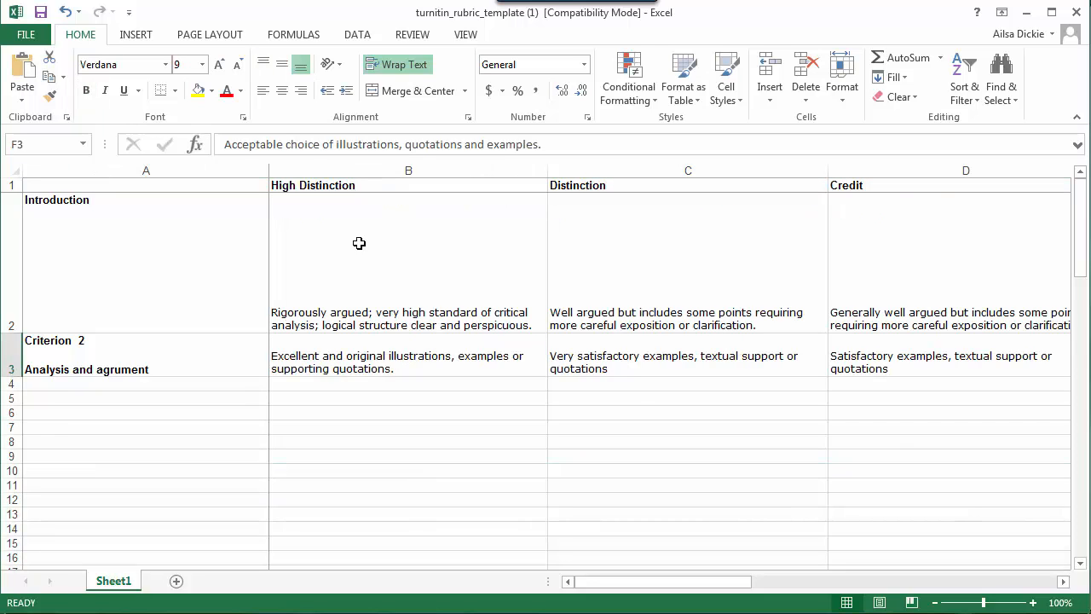
{"action": "left_click", "coordinate": [386, 260]}
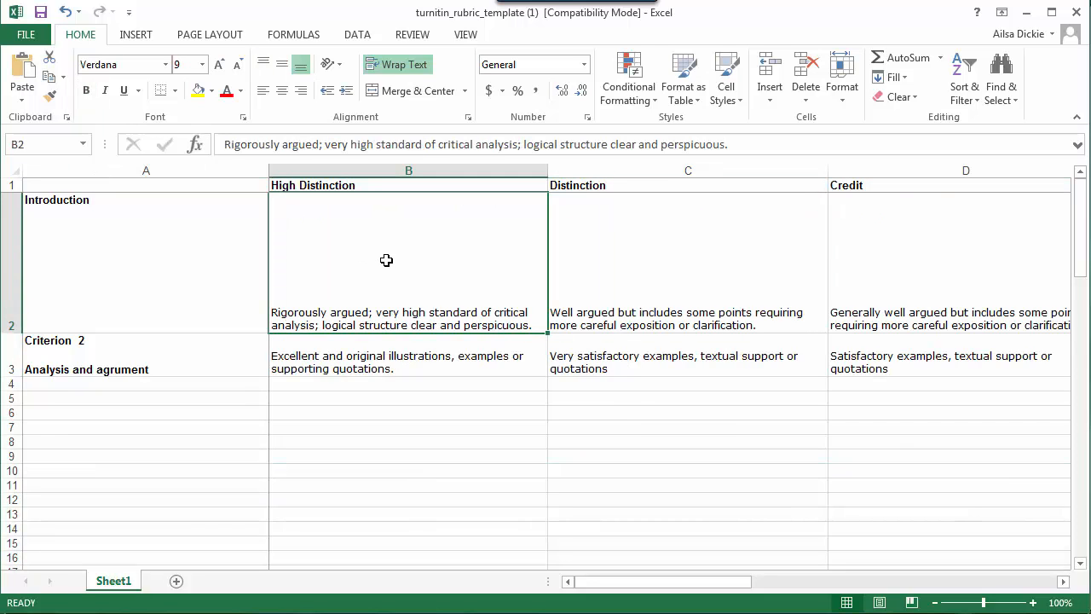
{"action": "left_click", "coordinate": [618, 269]}
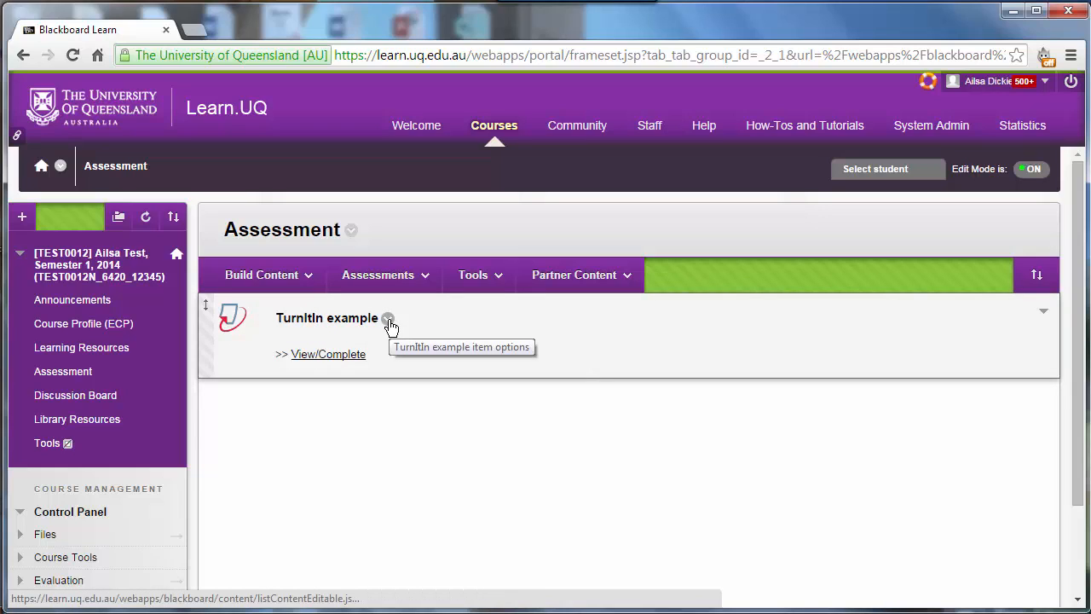
Step: In Blackboard, open the TurnItIn example assignment for editing and launch the Rubric/Form Manager from its optional settings
{"action": "left_click", "coordinate": [389, 320]}
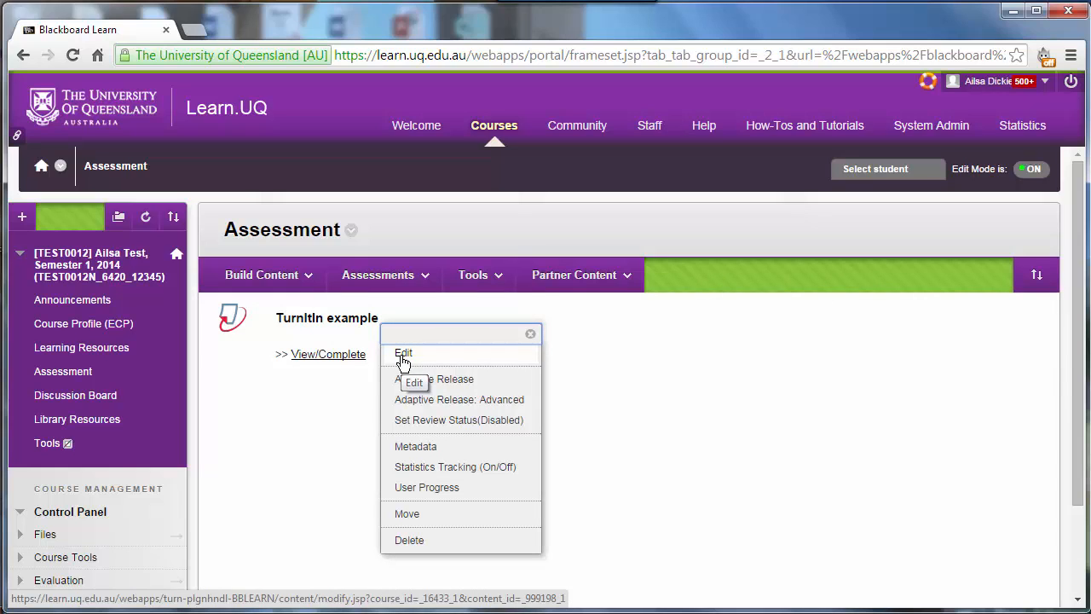
{"action": "left_click", "coordinate": [403, 355]}
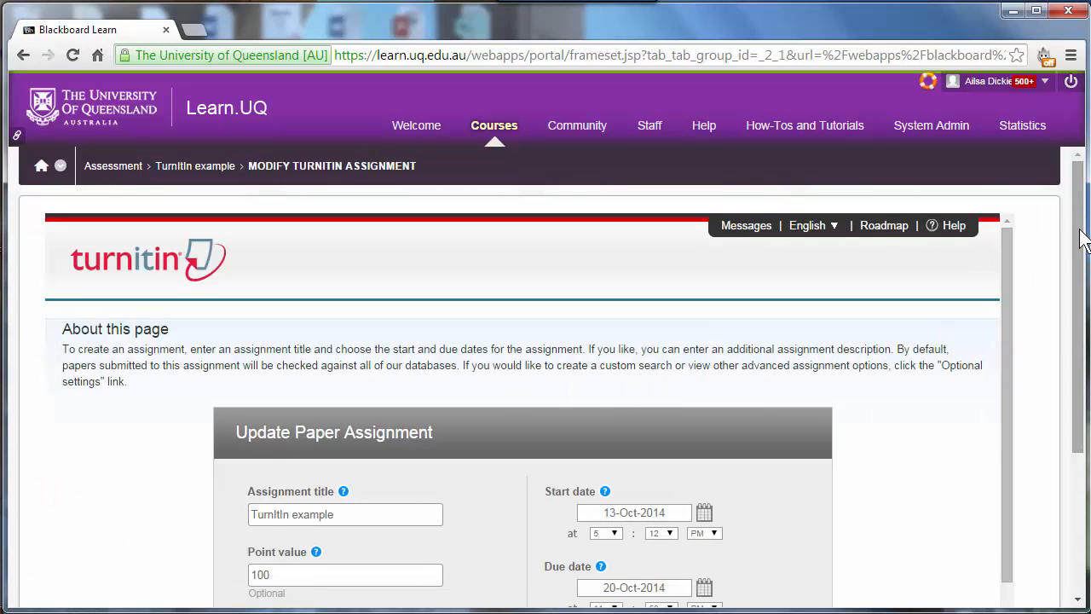
{"action": "left_click_drag", "start_coordinate": [1079, 236], "coordinate": [1074, 339]}
{"action": "left_click_drag", "start_coordinate": [1013, 277], "coordinate": [1018, 455]}
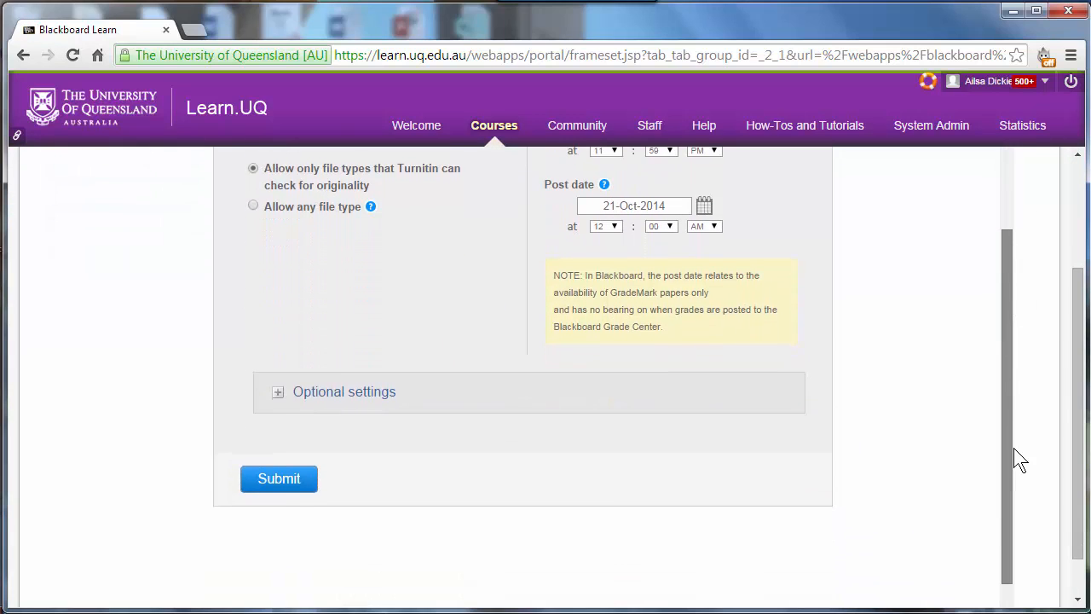
{"action": "left_click", "coordinate": [279, 394]}
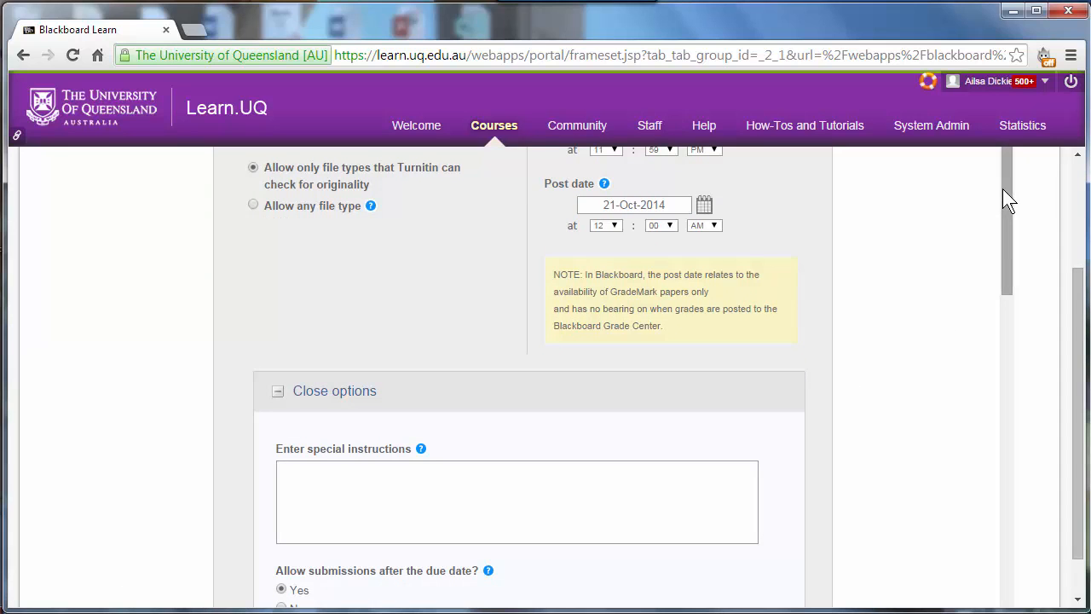
{"action": "left_click_drag", "start_coordinate": [1003, 195], "coordinate": [1019, 522]}
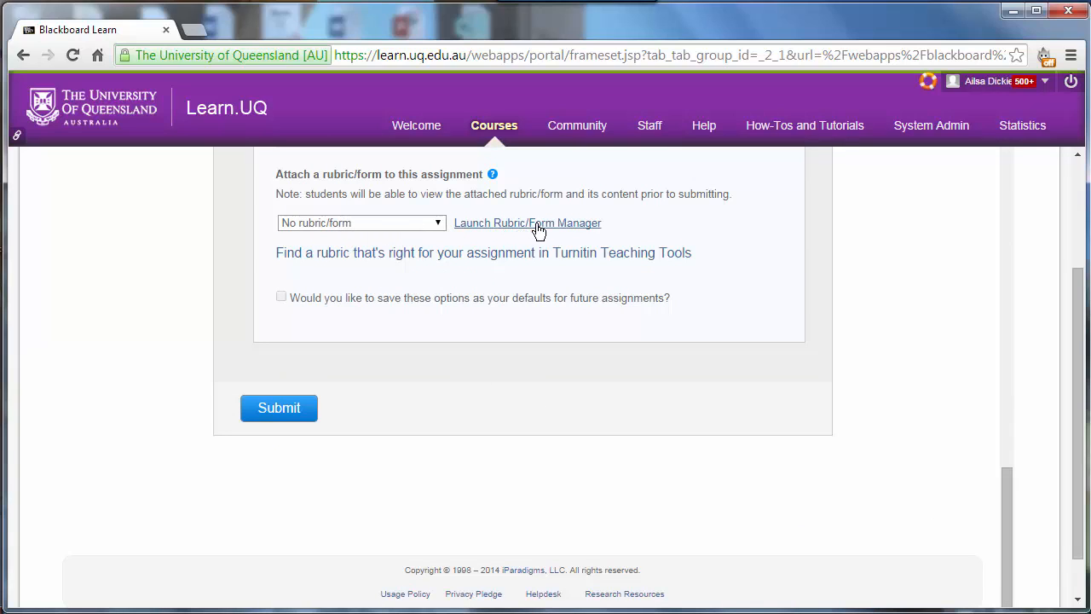
{"action": "left_click", "coordinate": [536, 224]}
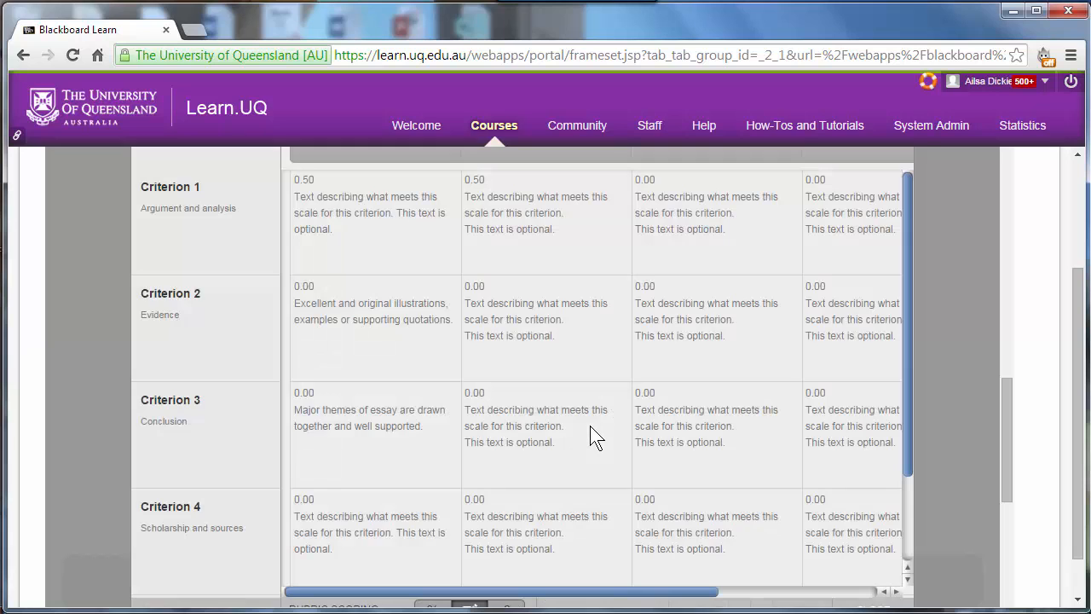
Step: Import the Excel file template_examplerubric.xls into the Rubric/Form Manager and view the imported rubric
{"action": "left_click_drag", "start_coordinate": [1003, 430], "coordinate": [1003, 382]}
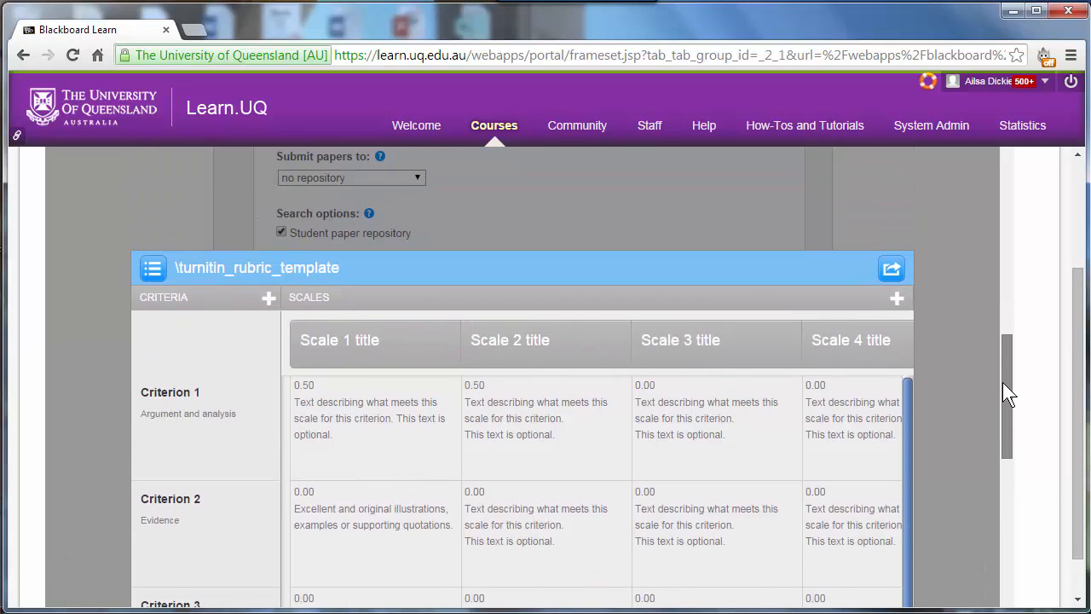
{"action": "left_click", "coordinate": [893, 269]}
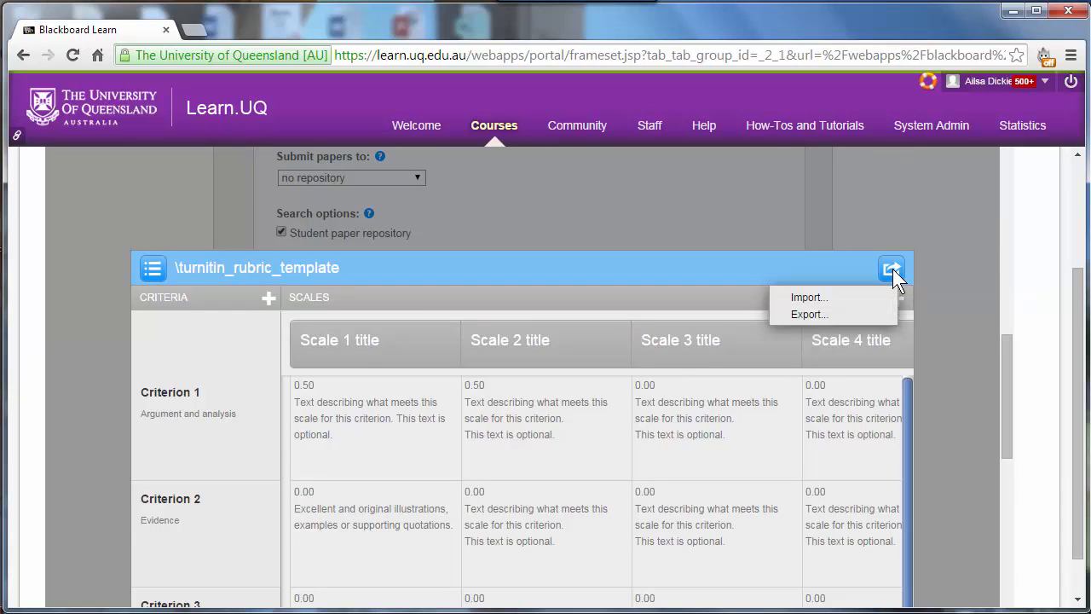
{"action": "left_click", "coordinate": [839, 298]}
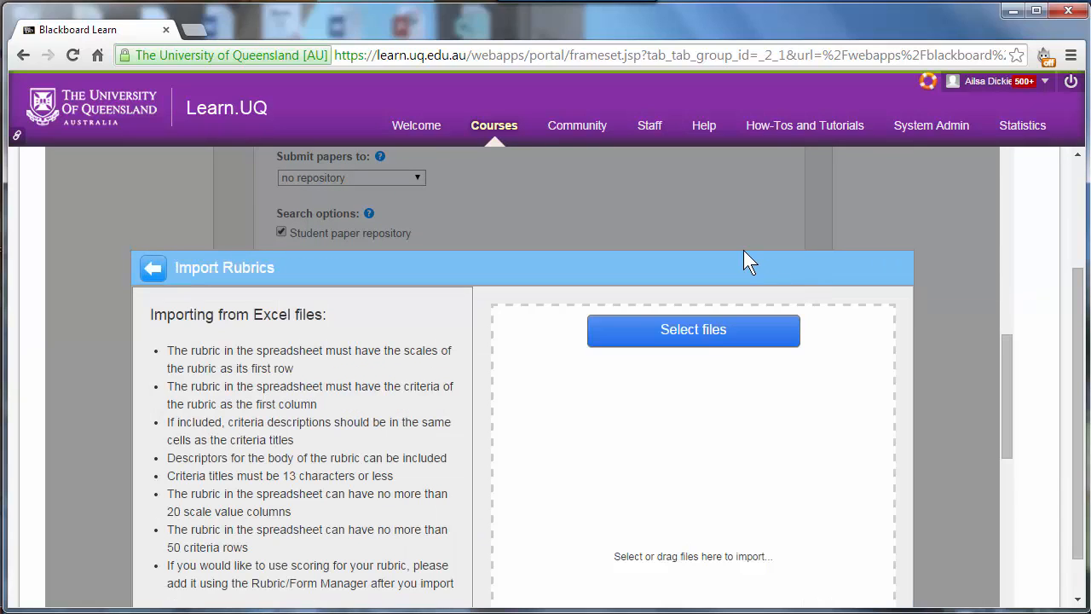
{"action": "left_click", "coordinate": [680, 339]}
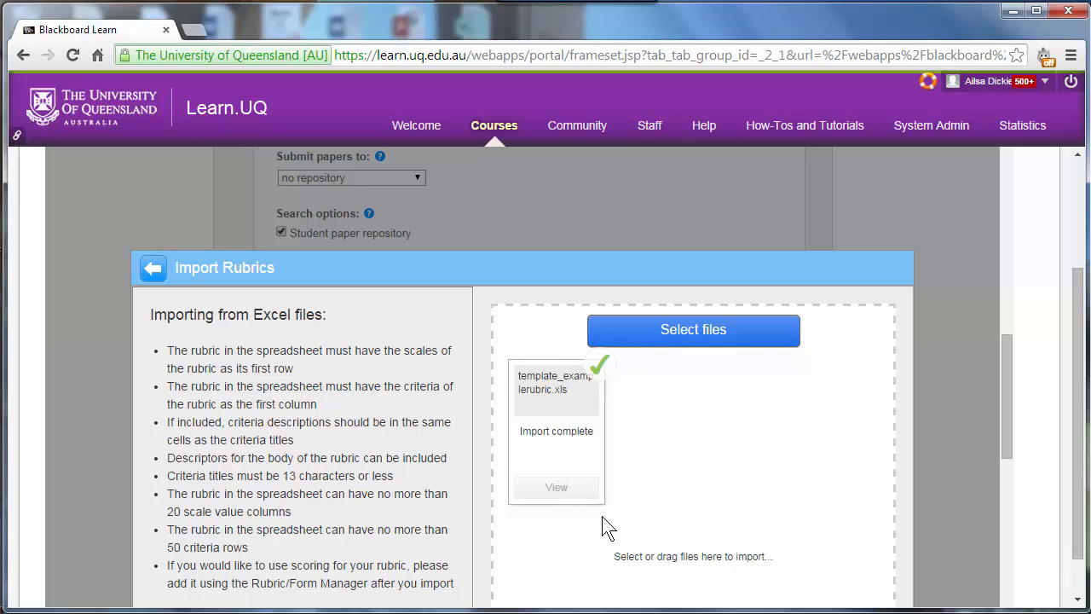
{"action": "left_click", "coordinate": [556, 487]}
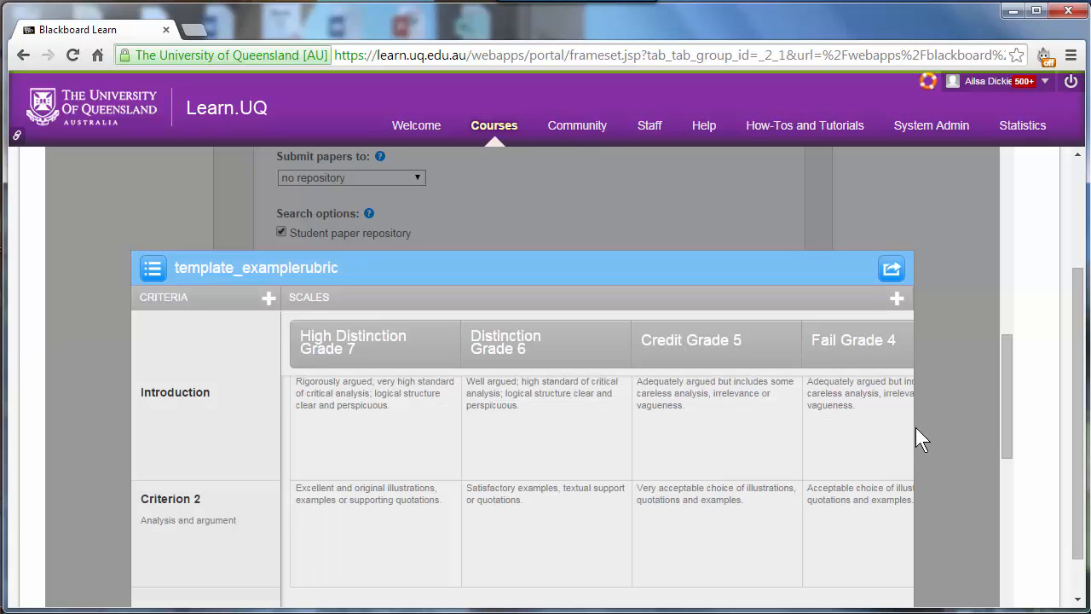
Step: Try custom scoring with an individual value in each rubric cell and look over the scoring grid
{"action": "left_click_drag", "start_coordinate": [1005, 392], "coordinate": [1013, 459]}
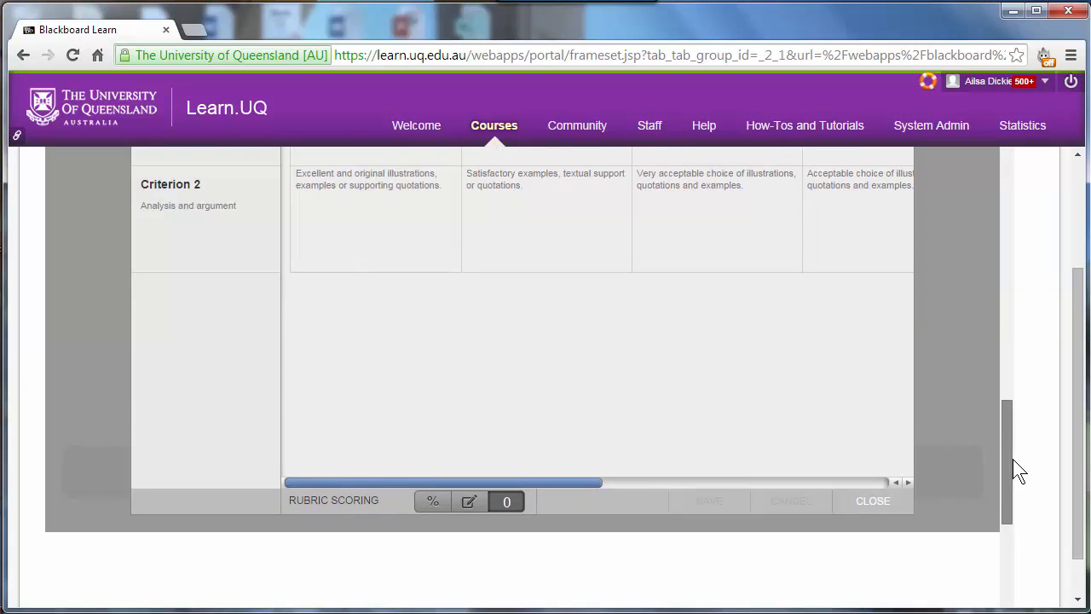
{"action": "left_click", "coordinate": [466, 502]}
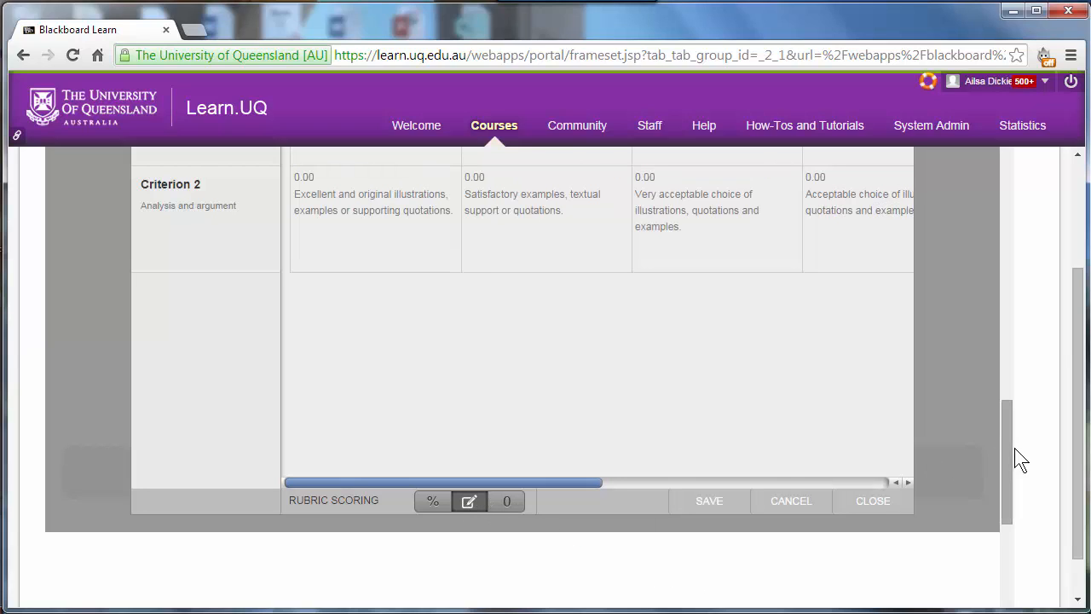
{"action": "left_click_drag", "start_coordinate": [1010, 470], "coordinate": [995, 413]}
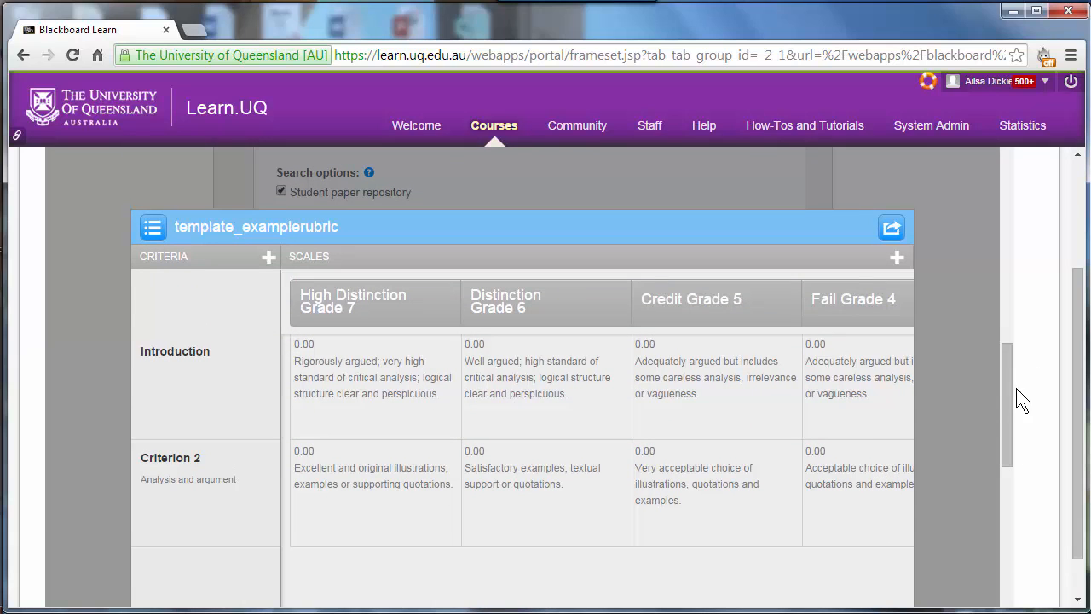
Step: Switch the rubric to percentage scoring and weight Introduction at 40% and Criterion 2 at 60%
{"action": "left_click_drag", "start_coordinate": [1005, 397], "coordinate": [1011, 458]}
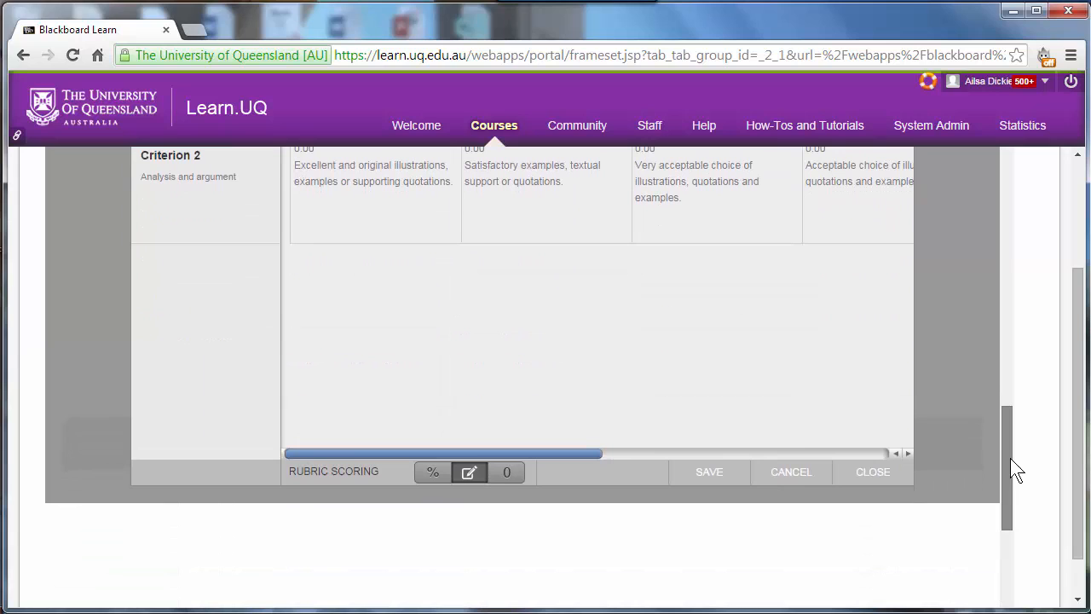
{"action": "left_click", "coordinate": [440, 473]}
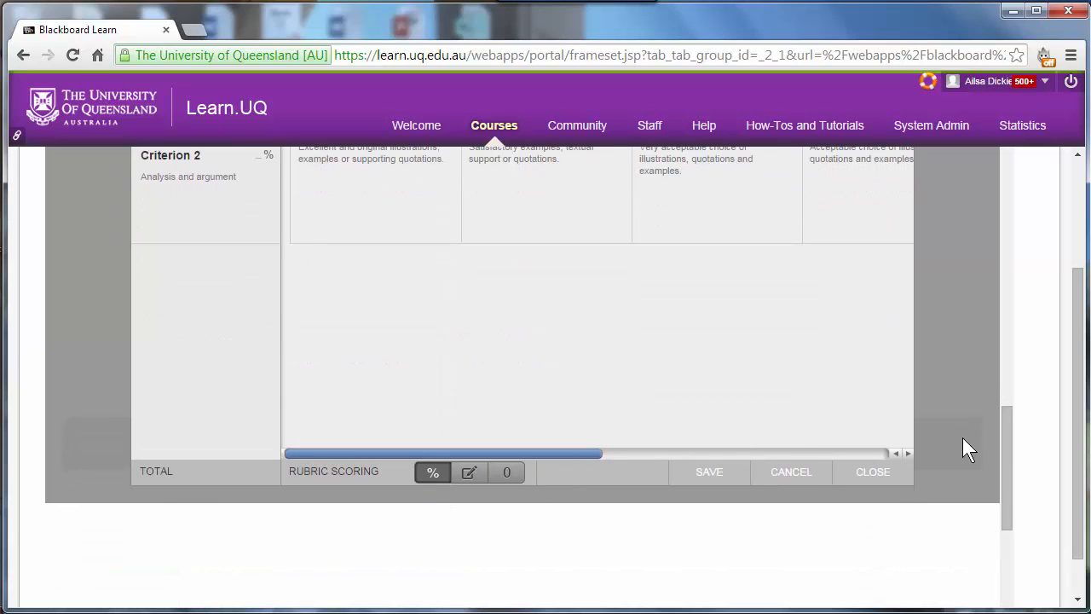
{"action": "left_click_drag", "start_coordinate": [1007, 473], "coordinate": [1006, 414]}
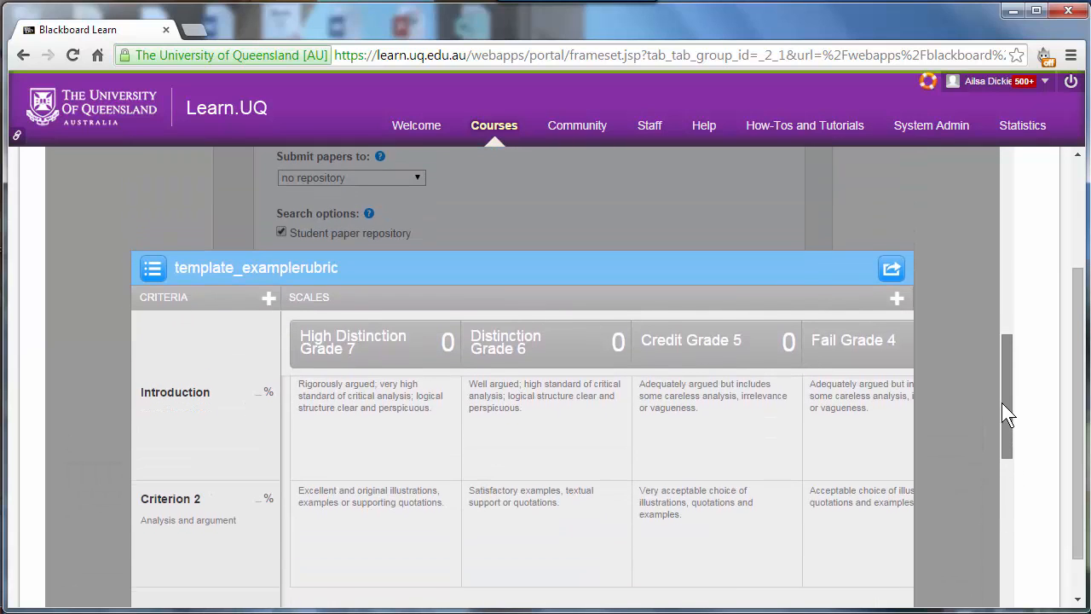
{"action": "left_click", "coordinate": [260, 393]}
{"action": "type", "text": "40"}
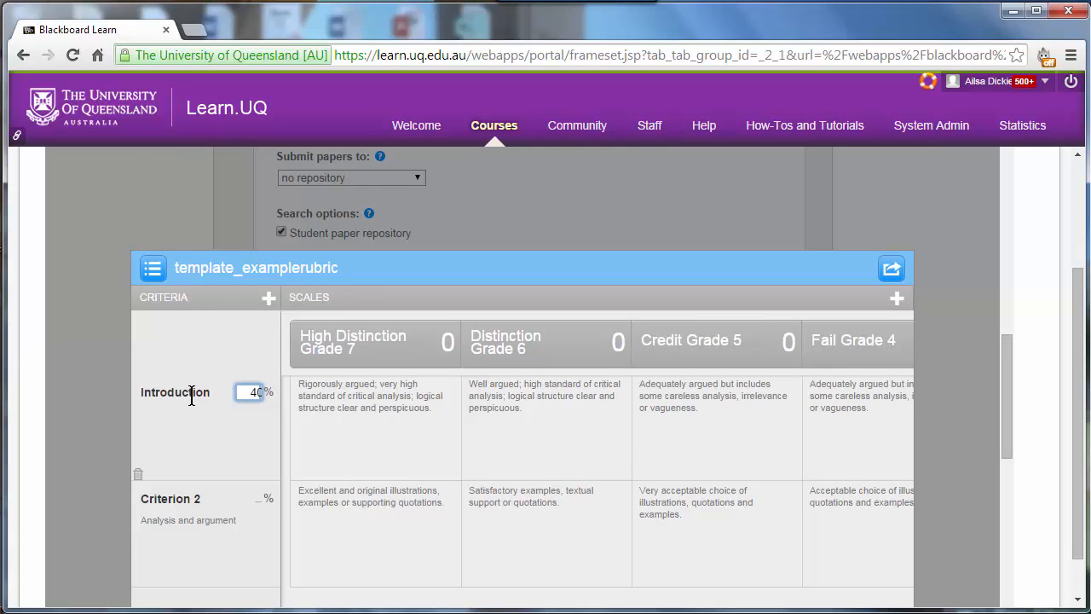
{"action": "left_click", "coordinate": [256, 496]}
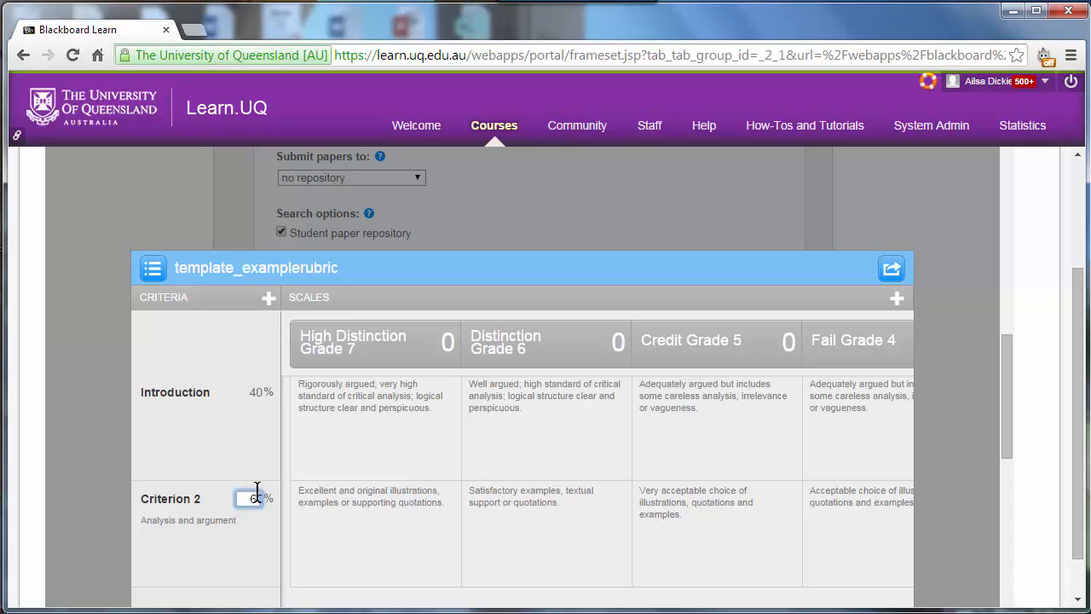
Step: Set the scale values to 7 for High Distinction, 6 for Distinction and 5 for Credit
{"action": "left_click", "coordinate": [443, 340]}
{"action": "type", "text": "7"}
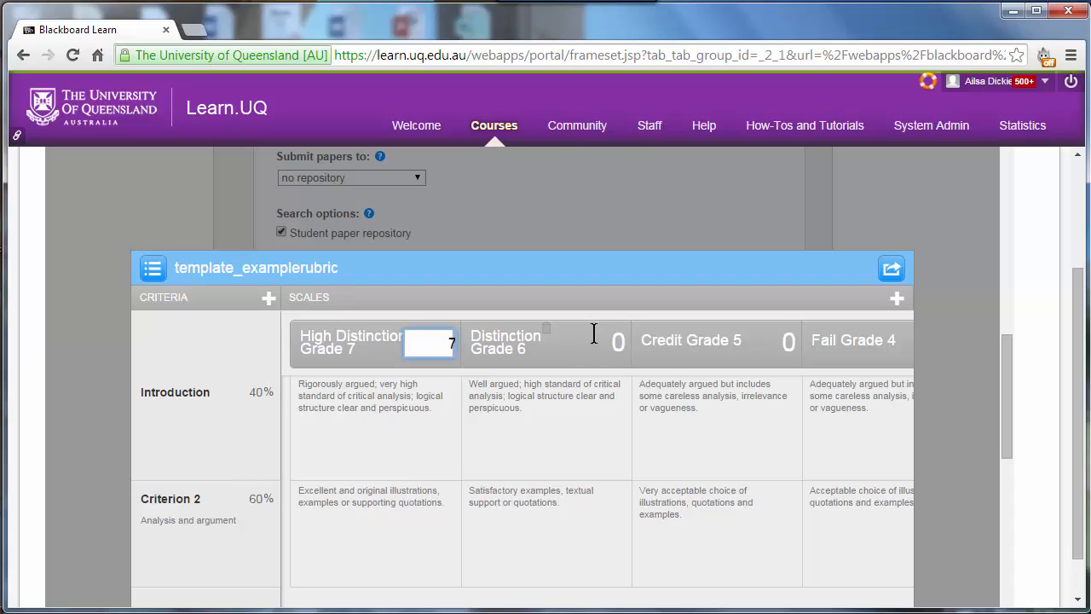
{"action": "left_click", "coordinate": [619, 341]}
{"action": "type", "text": "6"}
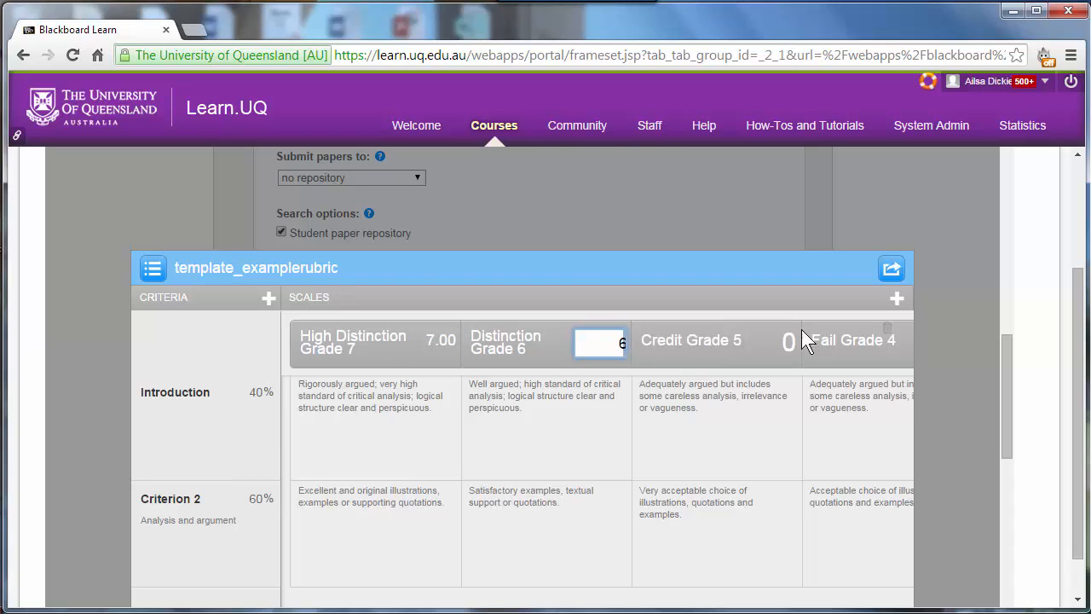
{"action": "left_click", "coordinate": [793, 341]}
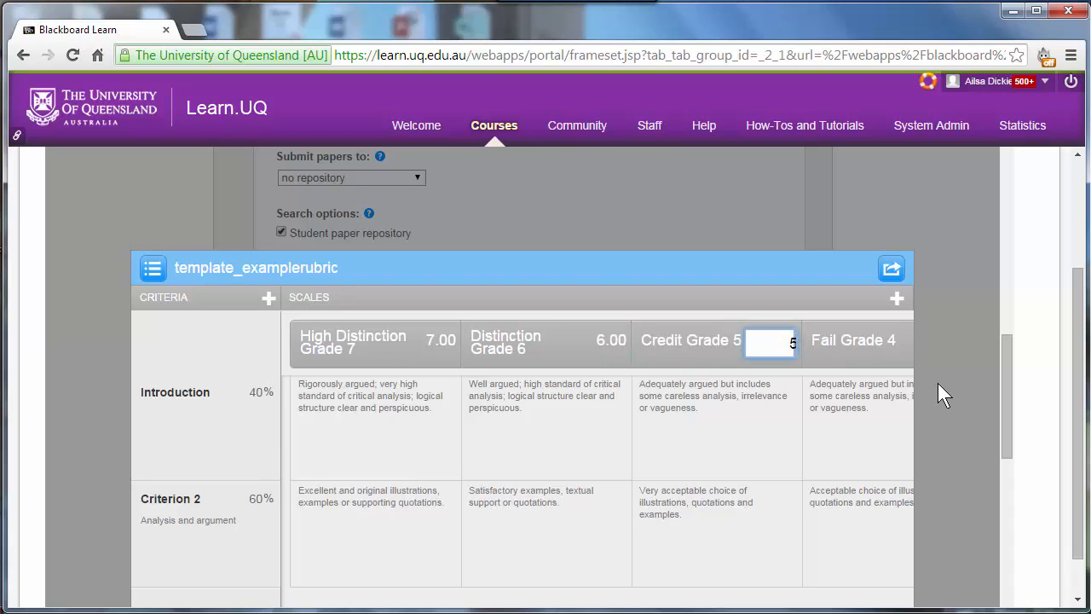
Step: Set the scale values of Fail Grade 1, Fail Grade 2 and Fail Grade 3 to 1, 2 and 3
{"action": "left_click_drag", "start_coordinate": [1011, 380], "coordinate": [1013, 448]}
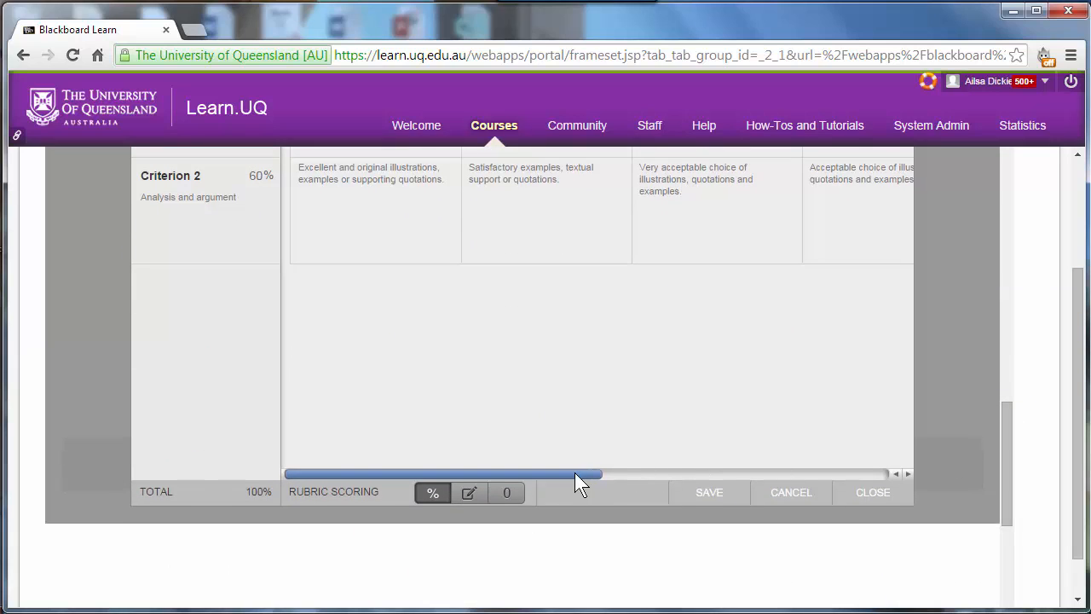
{"action": "left_click_drag", "start_coordinate": [575, 472], "coordinate": [886, 472]}
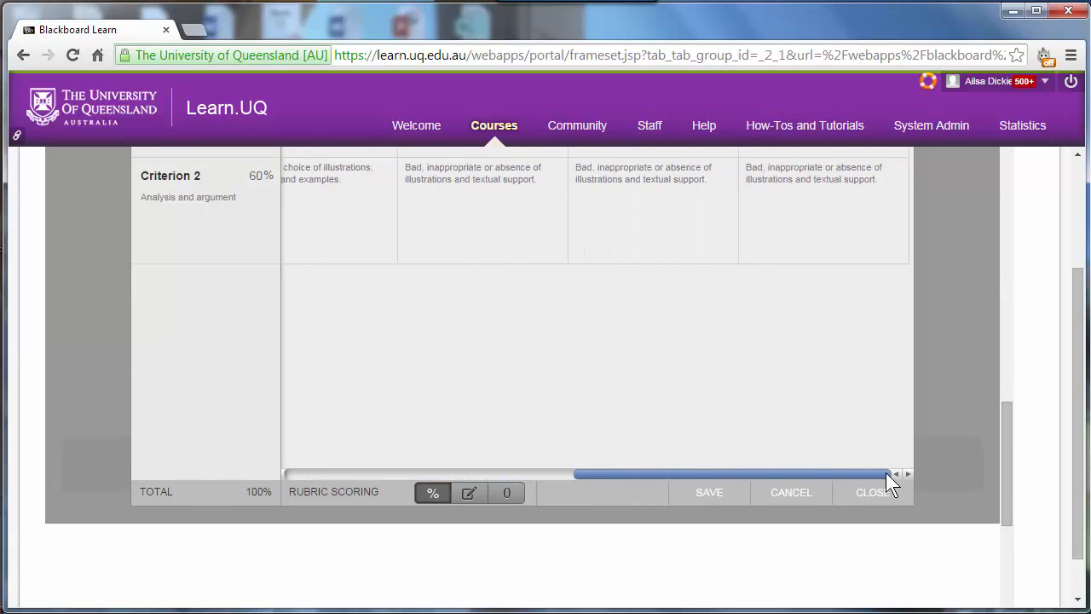
{"action": "left_click_drag", "start_coordinate": [1008, 495], "coordinate": [1003, 415]}
{"action": "left_click", "coordinate": [897, 407]}
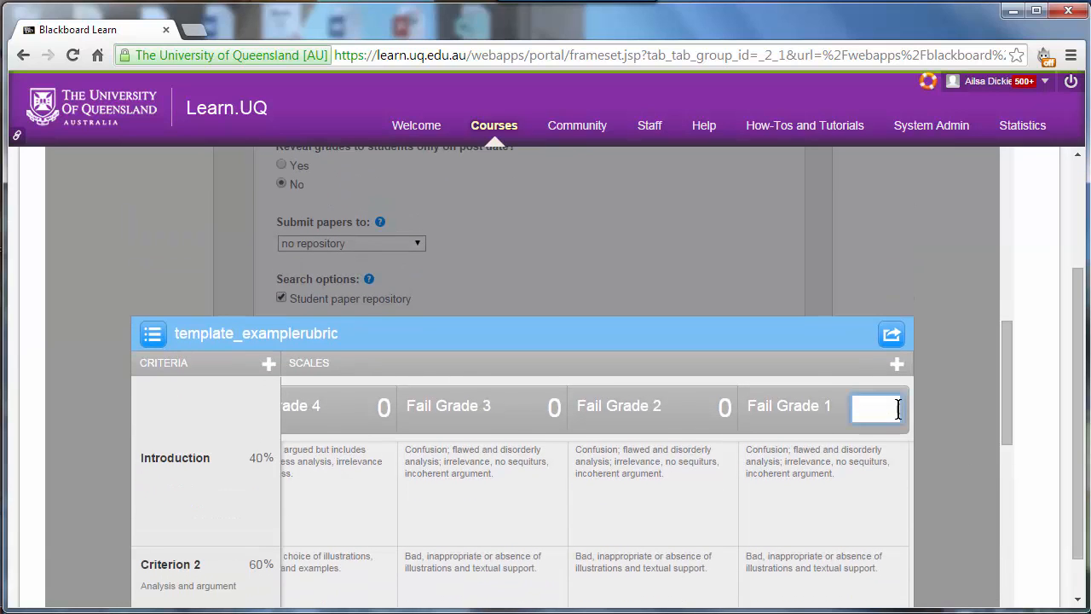
{"action": "type", "text": "1"}
{"action": "left_click", "coordinate": [725, 409]}
{"action": "type", "text": "2"}
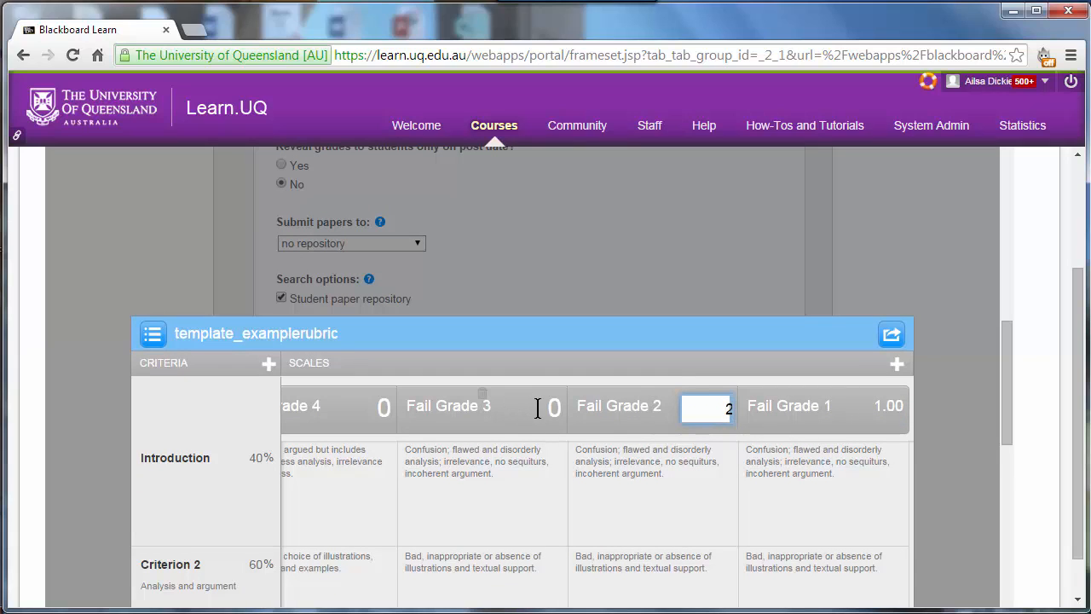
{"action": "left_click", "coordinate": [549, 410]}
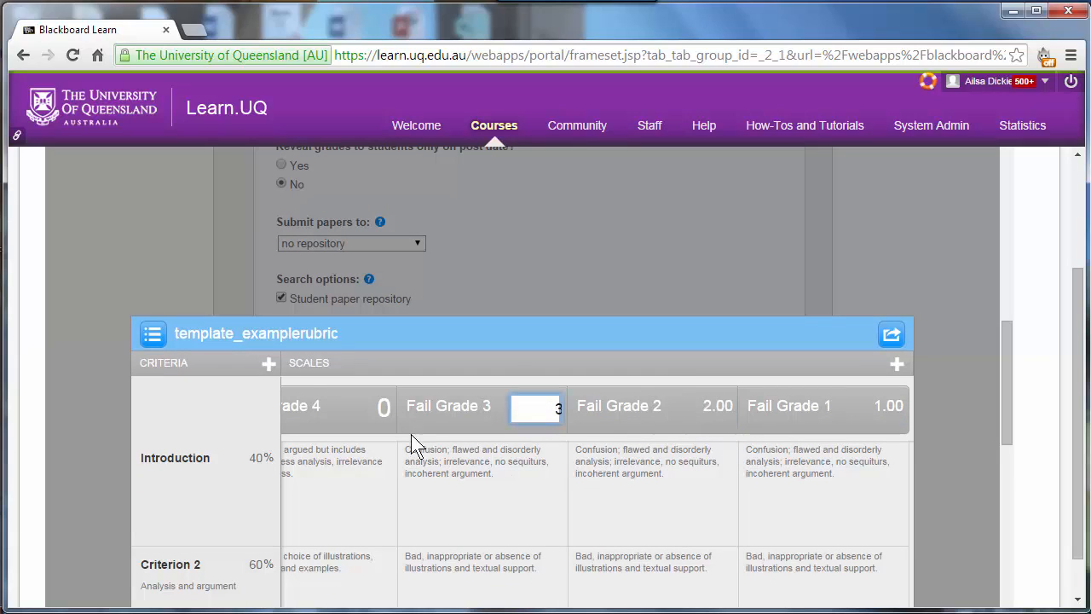
Step: Set the scale value of Fail Grade 4 to 4, correcting the mistaken entry of 5
{"action": "left_click", "coordinate": [376, 408]}
{"action": "type", "text": "5"}
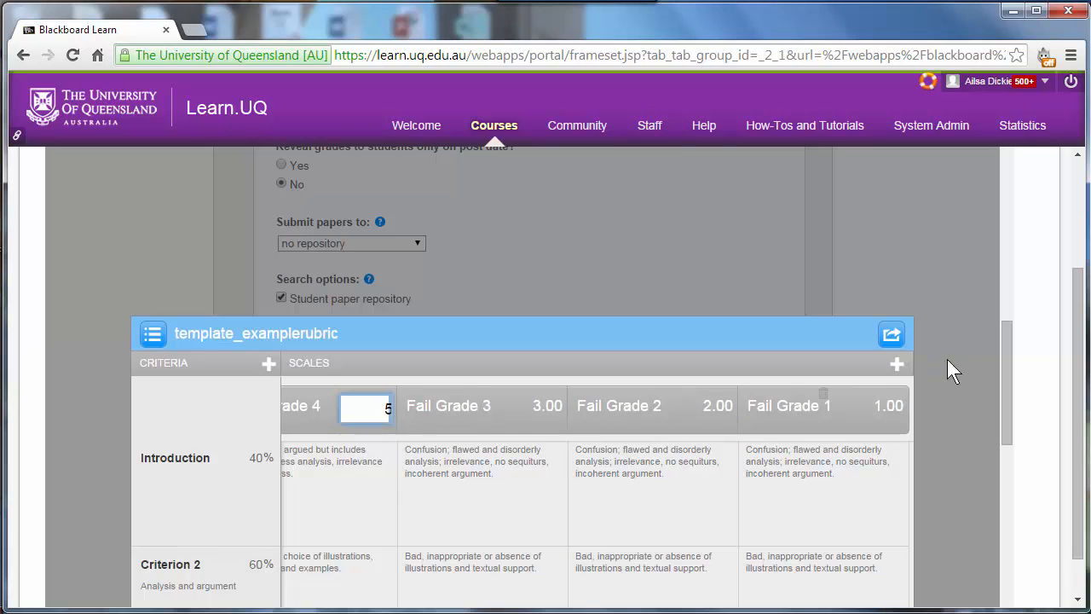
{"action": "scroll", "coordinate": [1011, 383], "scroll_direction": "down", "scroll_amount": 2}
{"action": "scroll", "coordinate": [1013, 426], "scroll_direction": "down", "scroll_amount": 5}
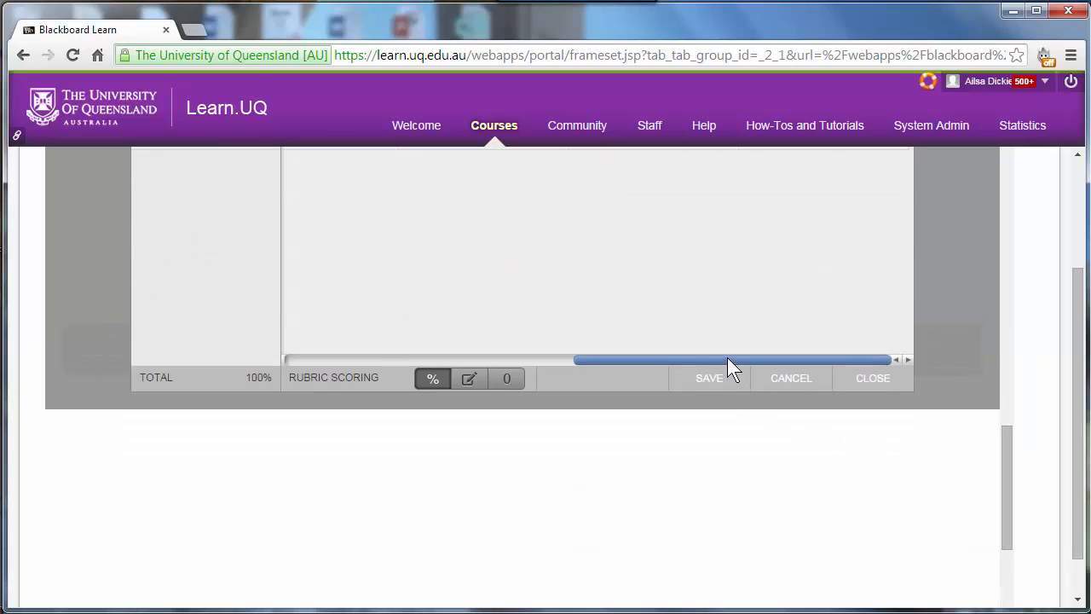
{"action": "left_click_drag", "start_coordinate": [727, 359], "coordinate": [579, 360]}
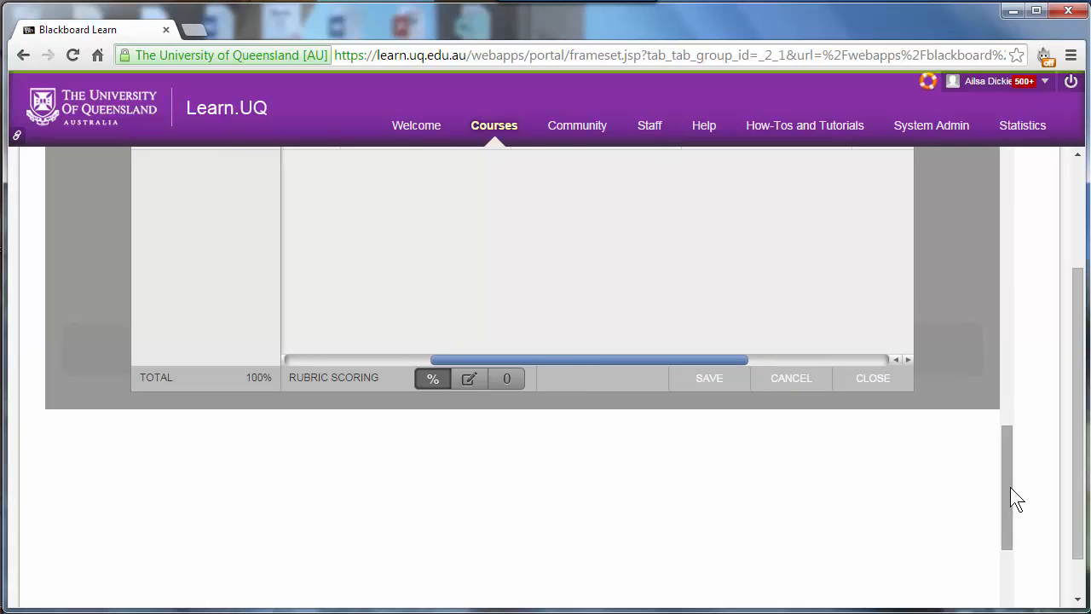
{"action": "left_click_drag", "start_coordinate": [1010, 487], "coordinate": [1002, 372]}
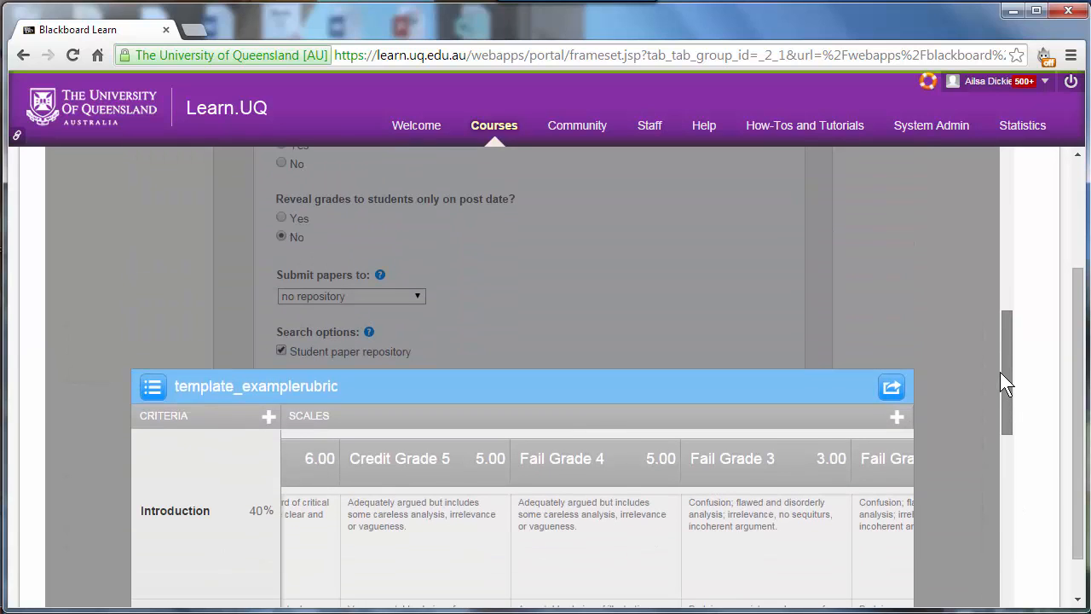
{"action": "left_click", "coordinate": [670, 460]}
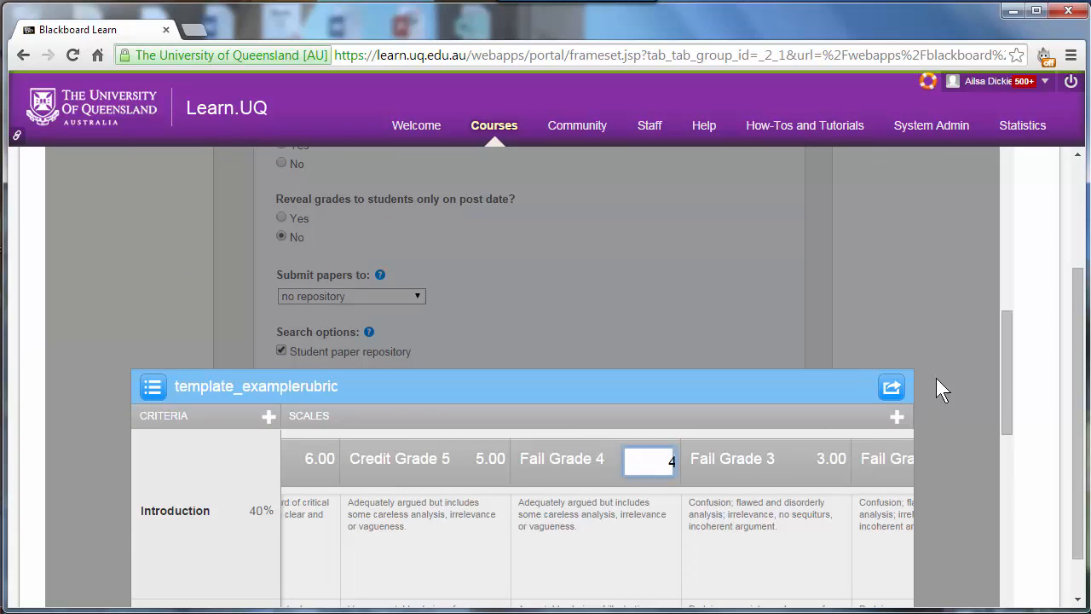
Step: Save the scored rubric and close the Rubric/Form Manager
{"action": "left_click_drag", "start_coordinate": [1006, 360], "coordinate": [1006, 481]}
{"action": "left_click", "coordinate": [845, 465]}
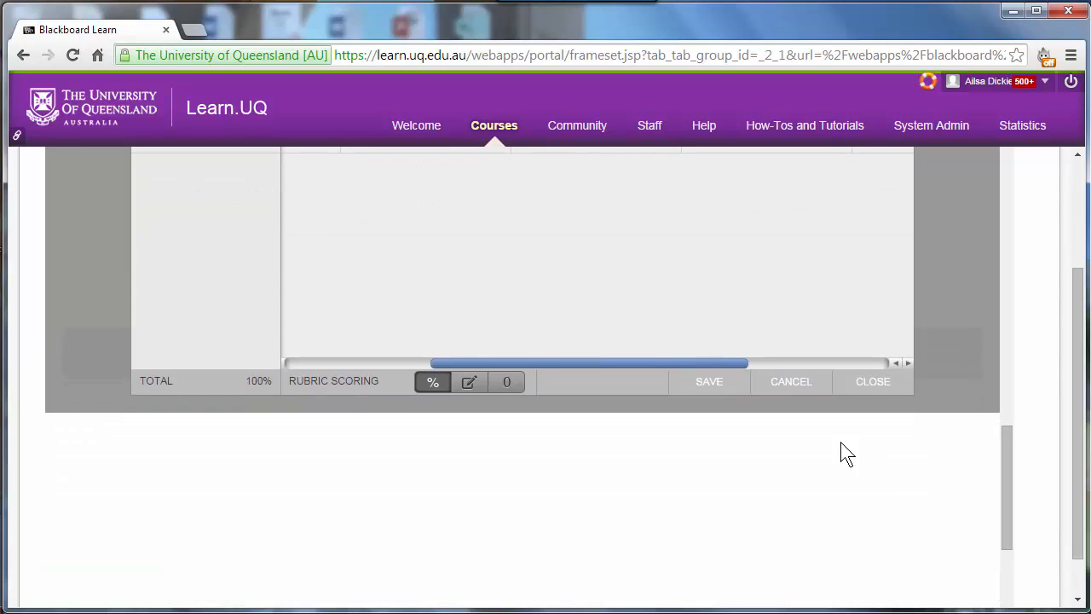
{"action": "left_click", "coordinate": [710, 383]}
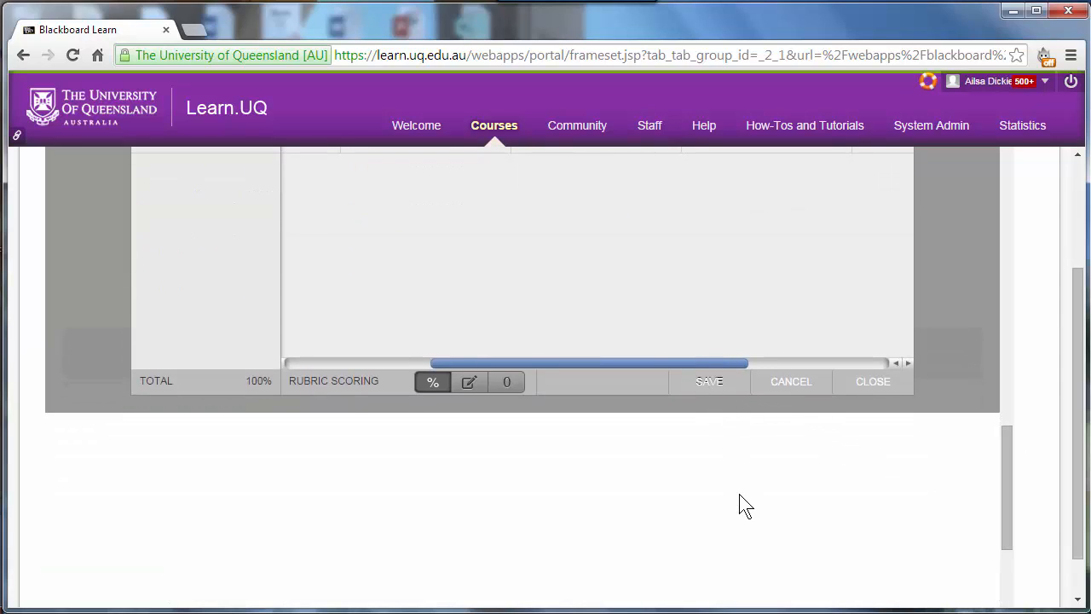
{"action": "left_click", "coordinate": [871, 384]}
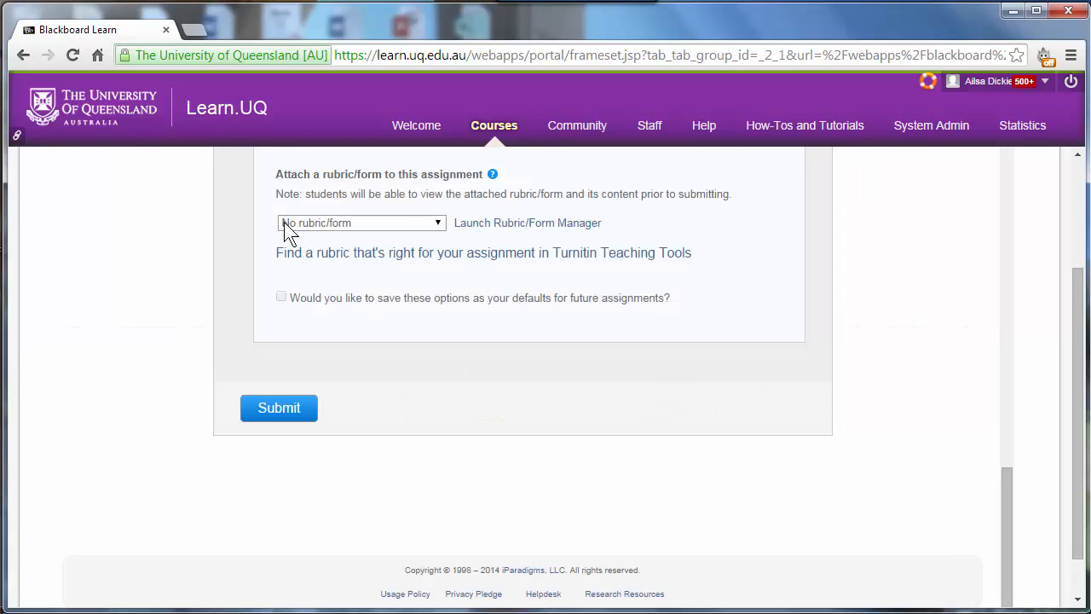
Step: Attach template_examplerubric to the assignment, then submit the assignment changes and acknowledge the confirmation
{"action": "left_click", "coordinate": [436, 227]}
{"action": "left_click_drag", "start_coordinate": [440, 256], "coordinate": [463, 463]}
{"action": "left_click", "coordinate": [381, 481]}
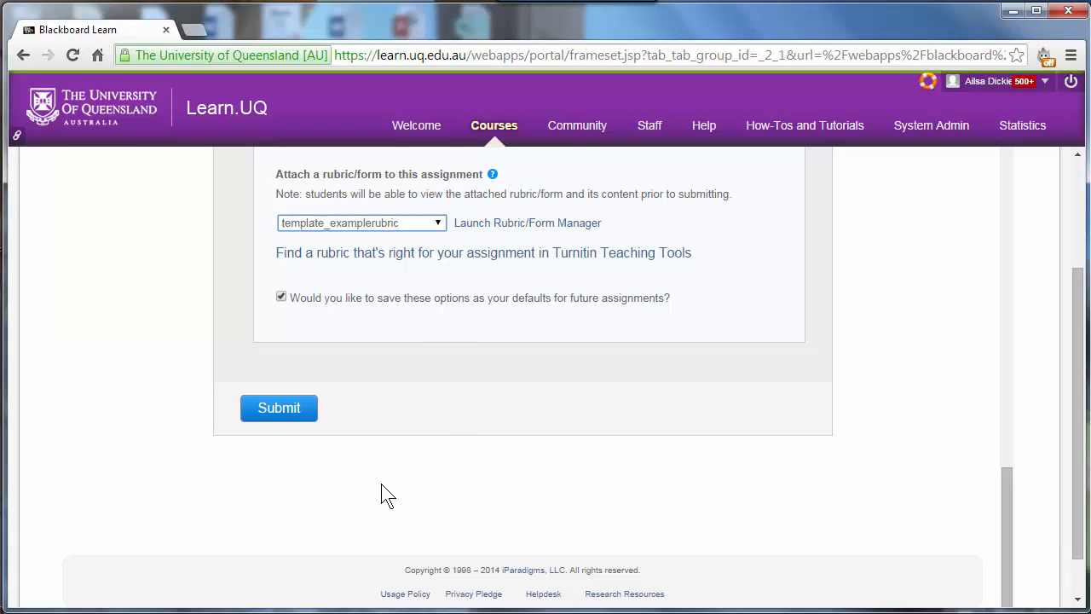
{"action": "left_click", "coordinate": [281, 414]}
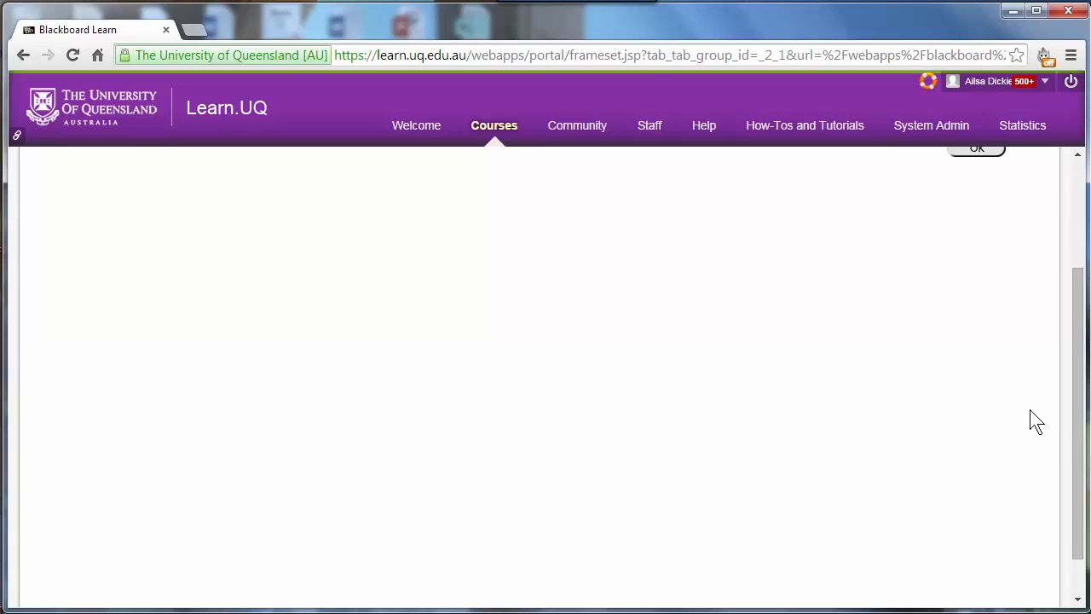
{"action": "left_click_drag", "start_coordinate": [1080, 434], "coordinate": [1079, 280]}
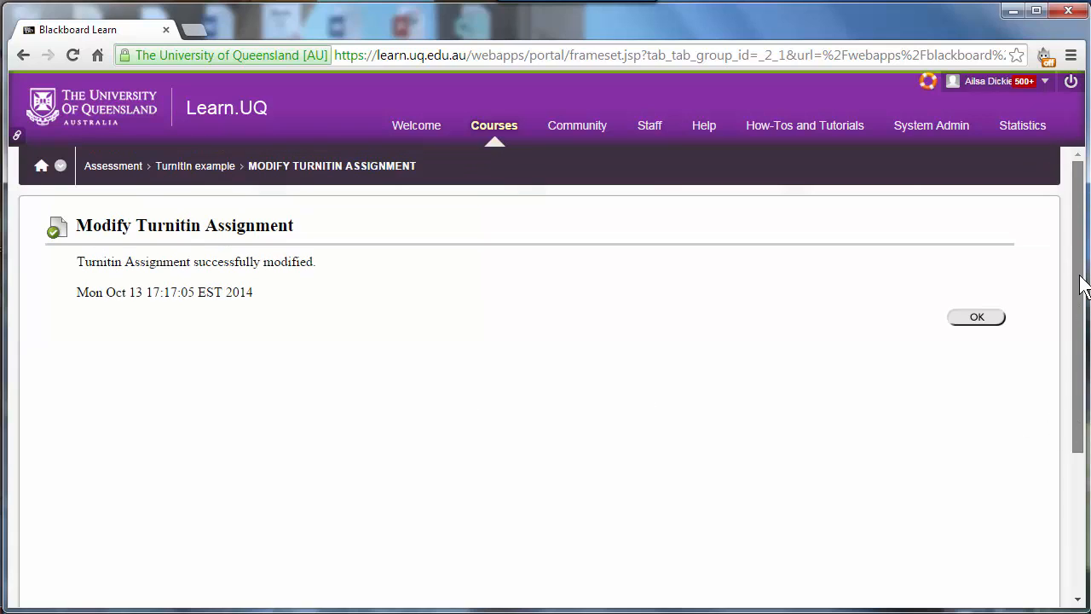
{"action": "left_click", "coordinate": [977, 317]}
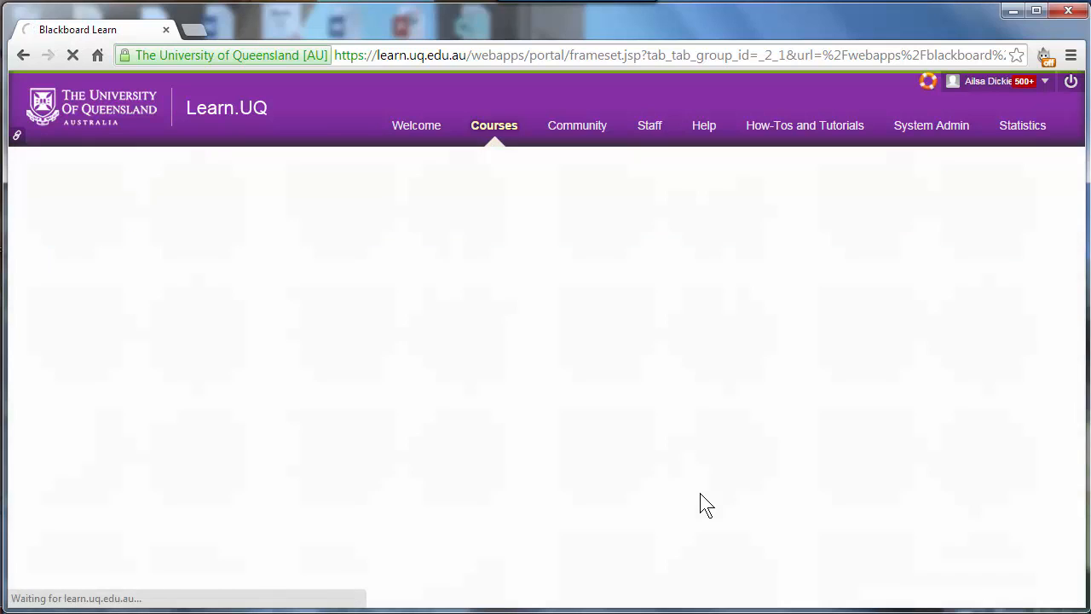